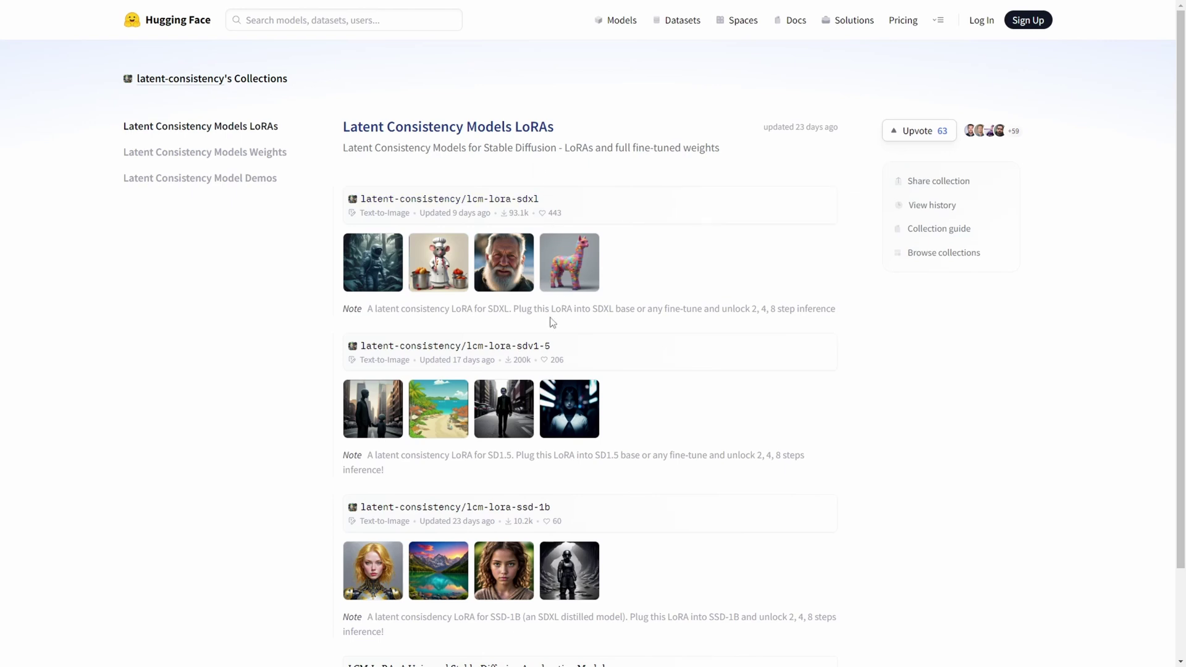
Open the lcm-lora-sdv1-5 model page and show its Files and versions list.
left_click(534, 348)
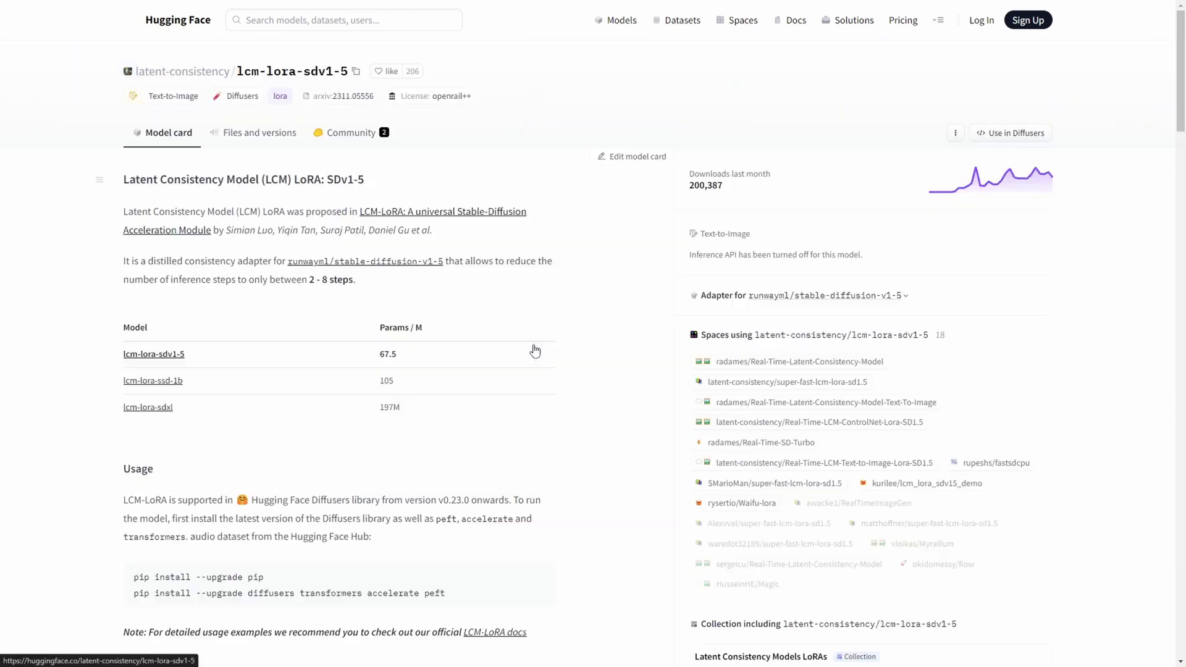
left_click(246, 137)
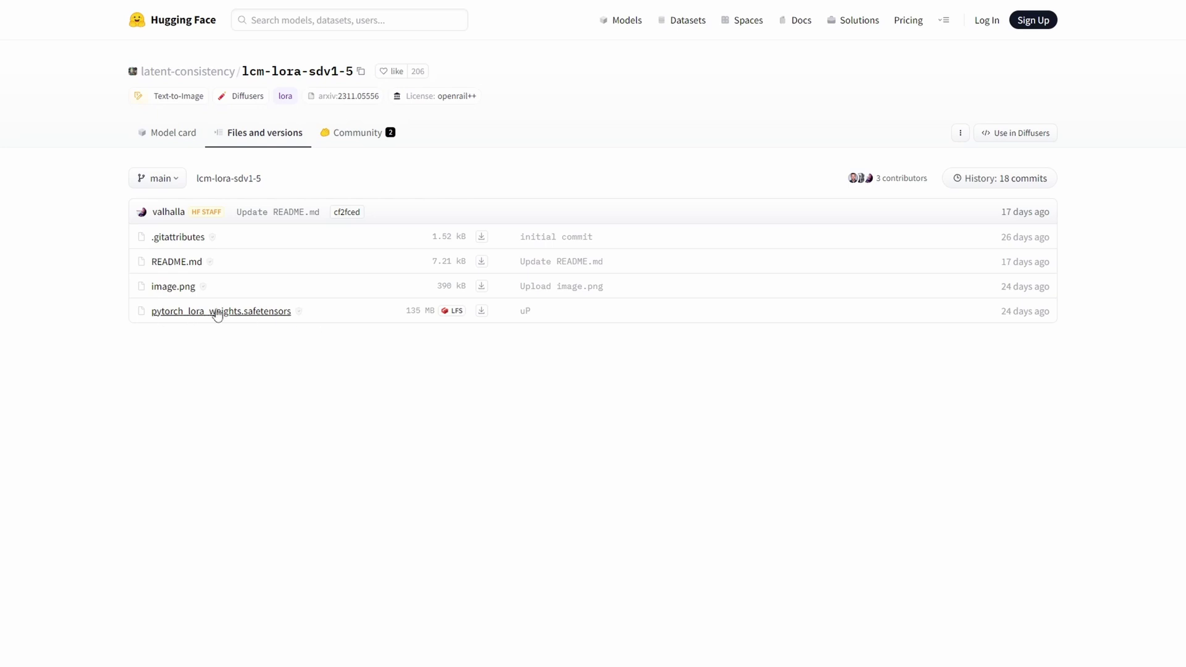
Save pytorch_lora_weights.safetensors into models\Lora under the name LCM_SD1.5.
right_click(480, 314)
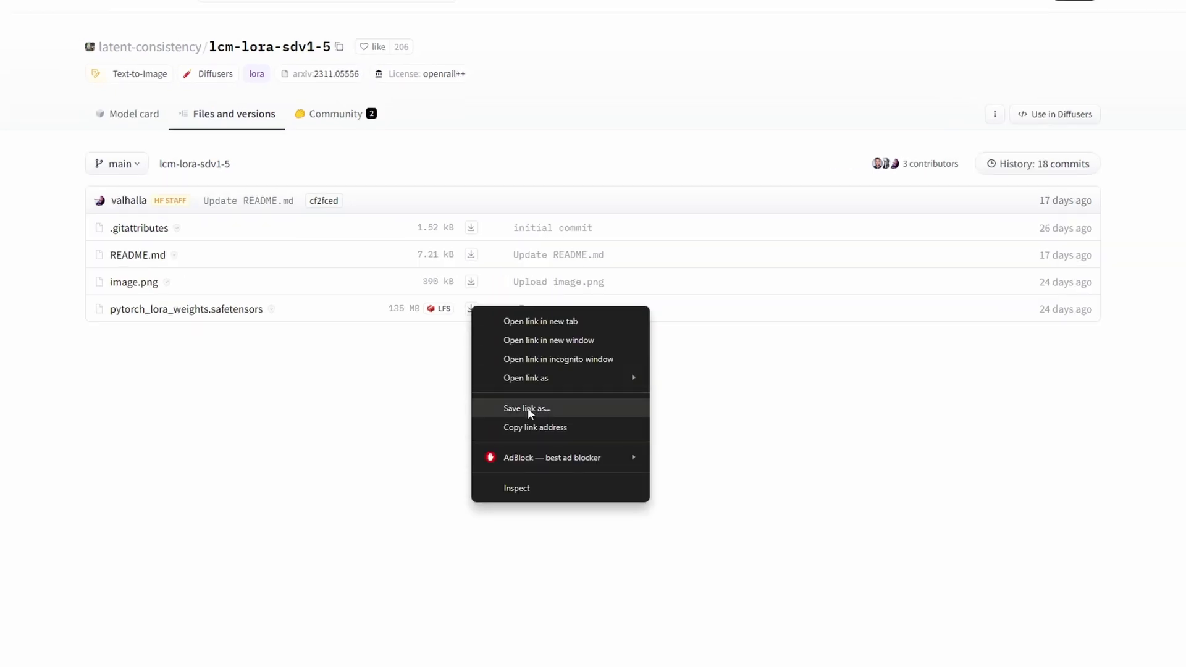
left_click(528, 408)
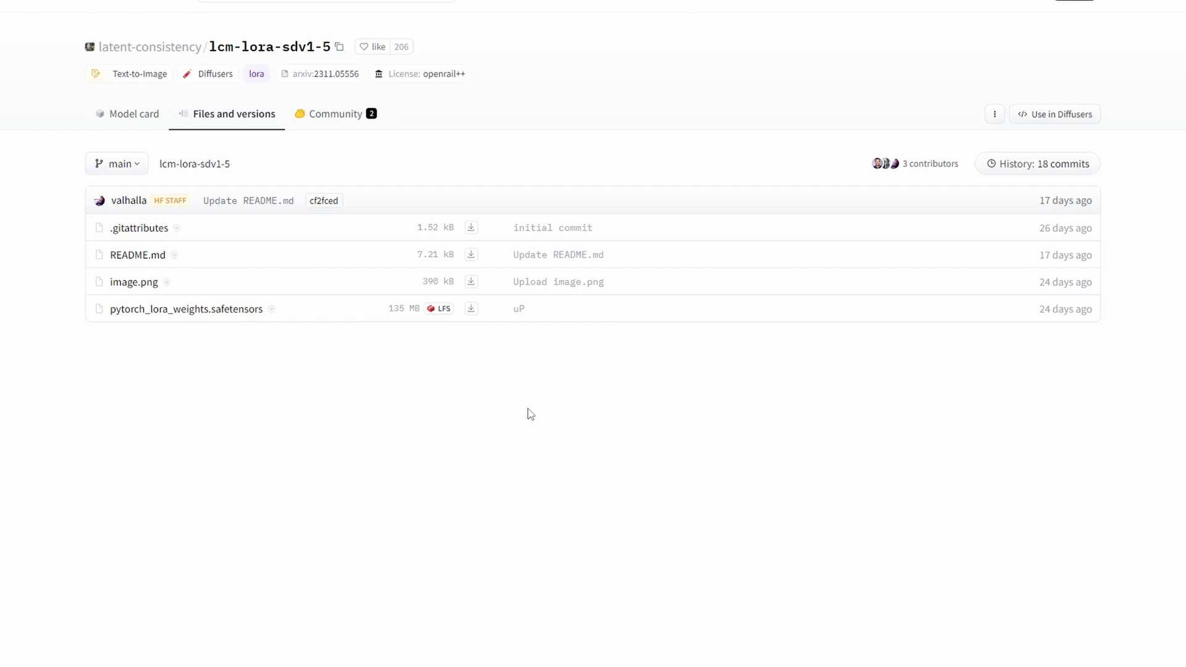
left_click_drag(401, 0, 917, 137)
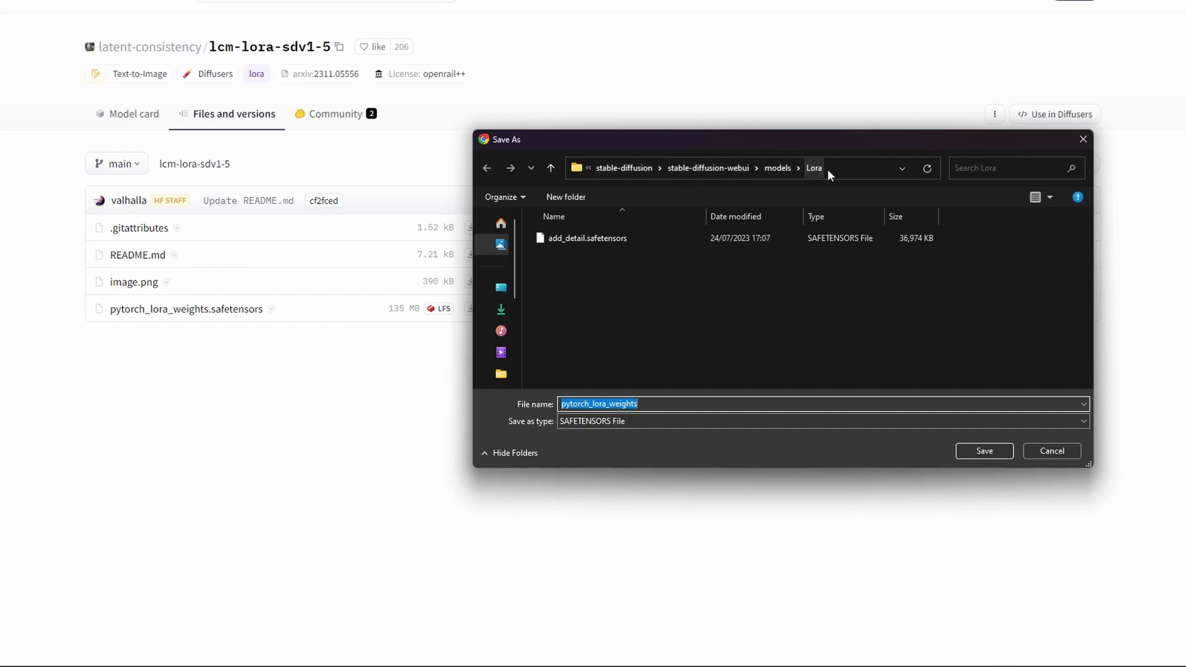
left_click(655, 403)
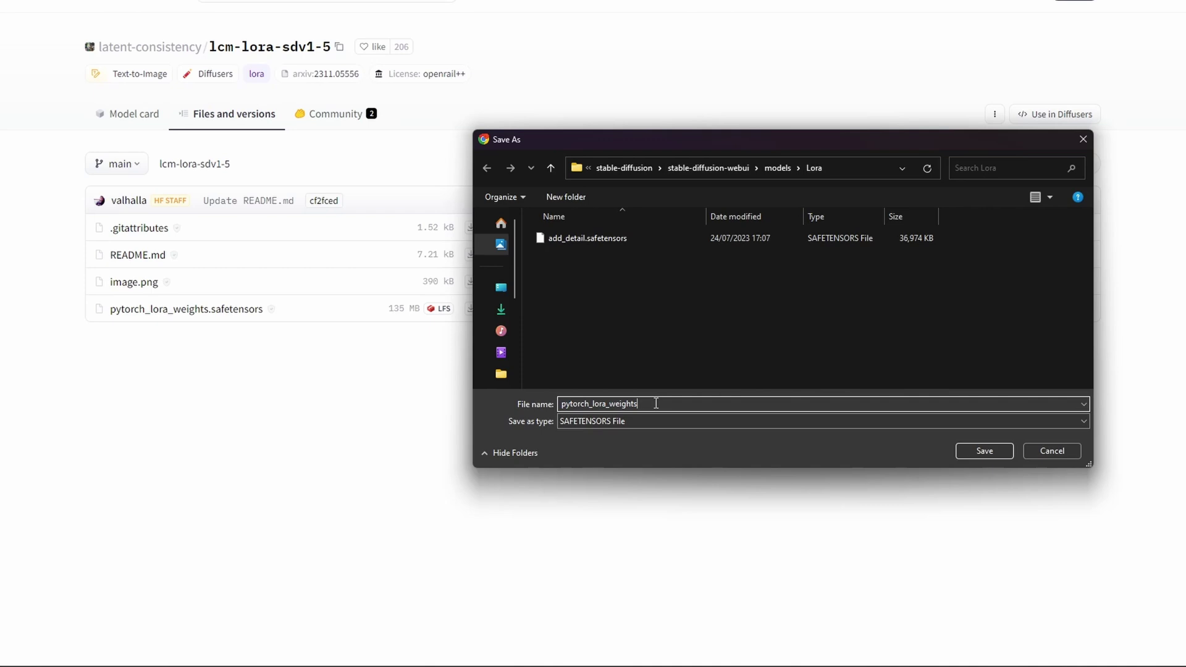
double_click(654, 404)
type("LCM_SD1.5")
left_click(1001, 452)
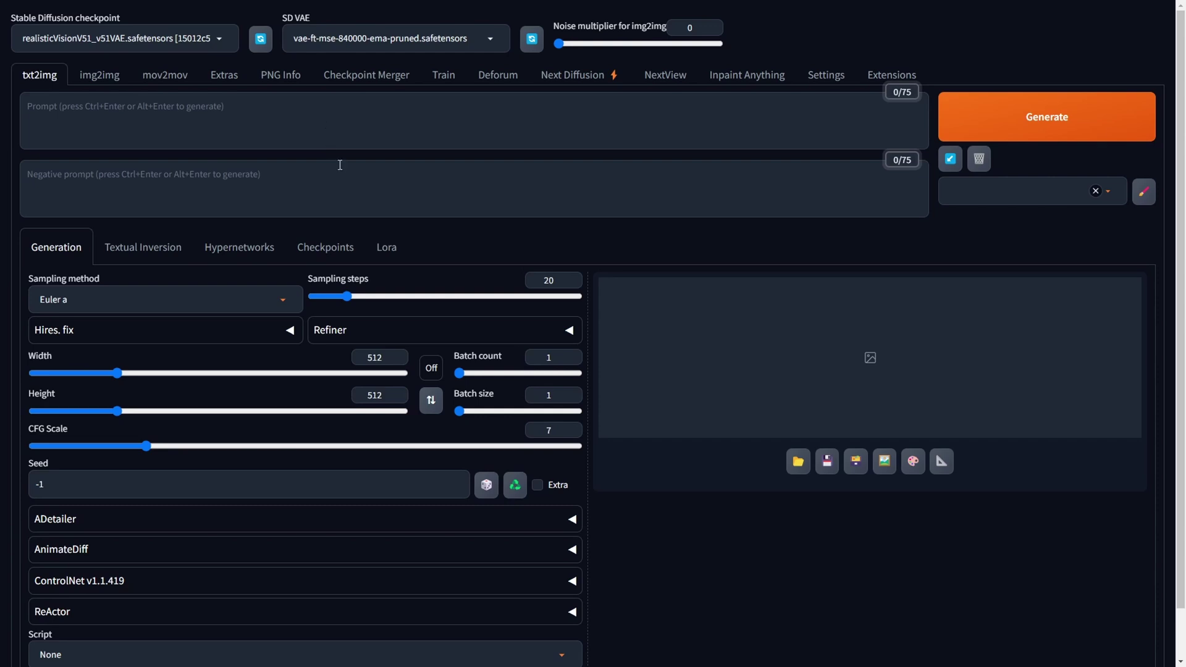
Insert the LCM_SD1.5 card from the Lora tab so the prompt reads <lora:LCM_SD1.5:1>.
left_click(387, 248)
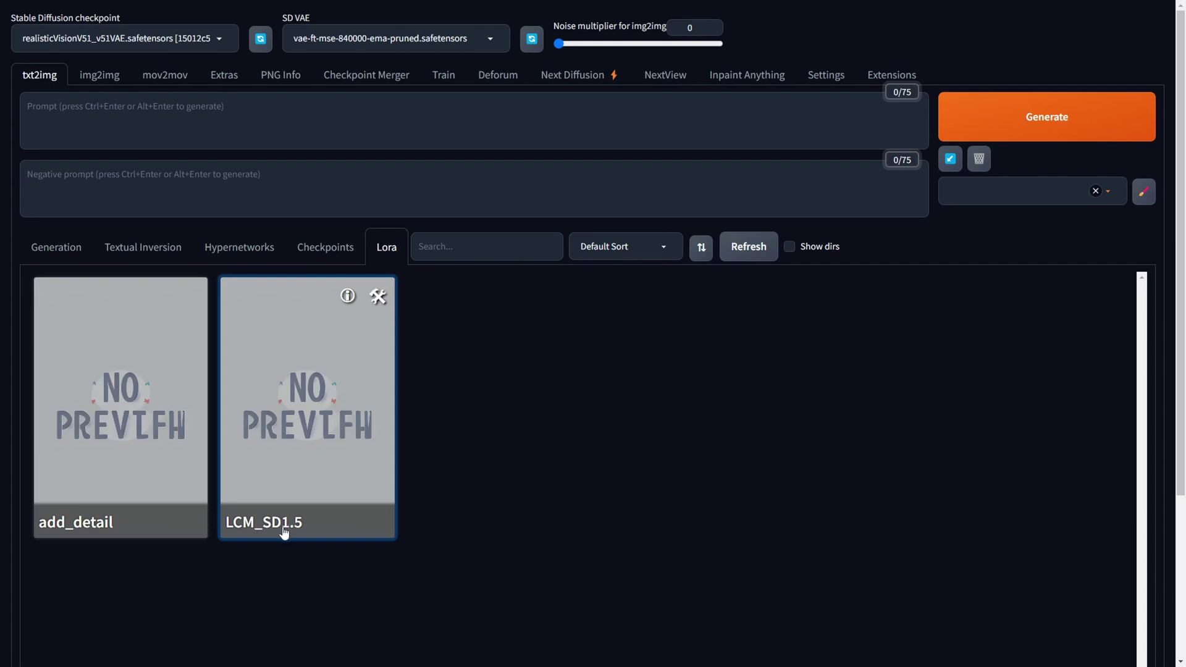
left_click(313, 416)
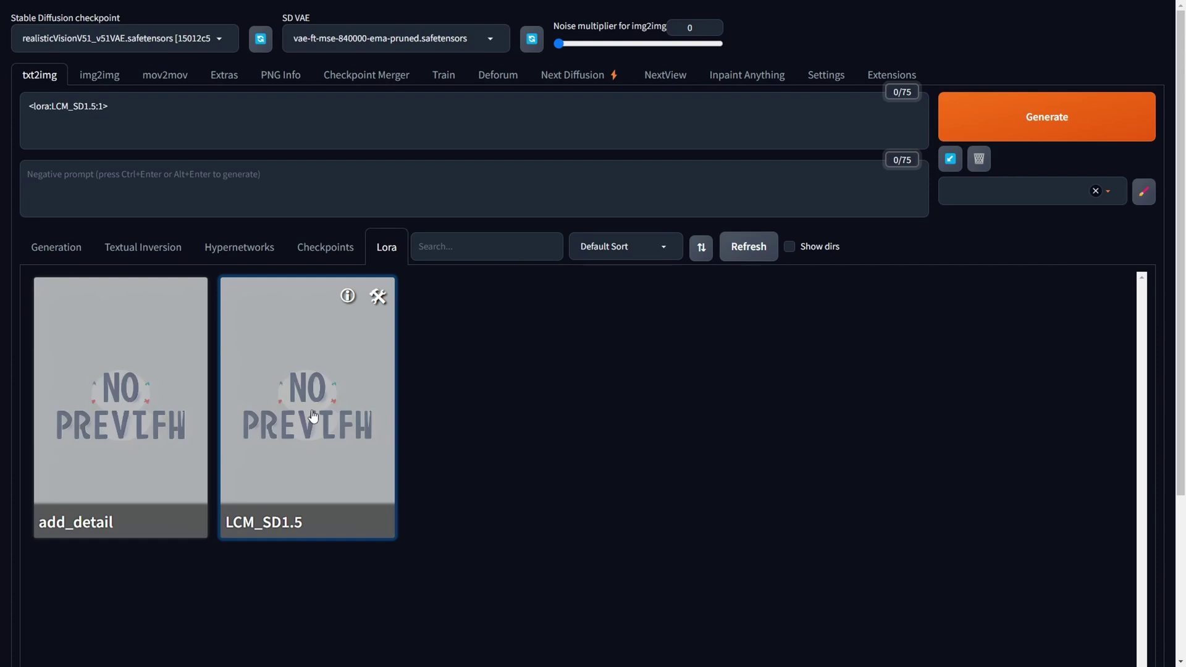
left_click_drag(110, 106, 17, 123)
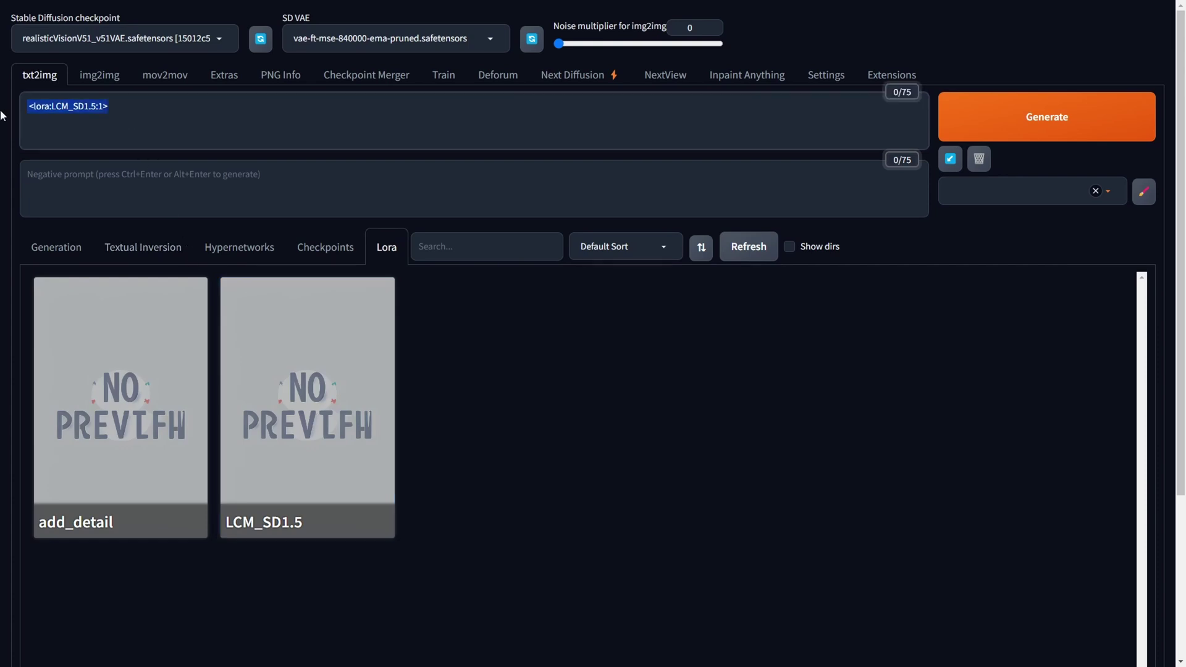
left_click(72, 250)
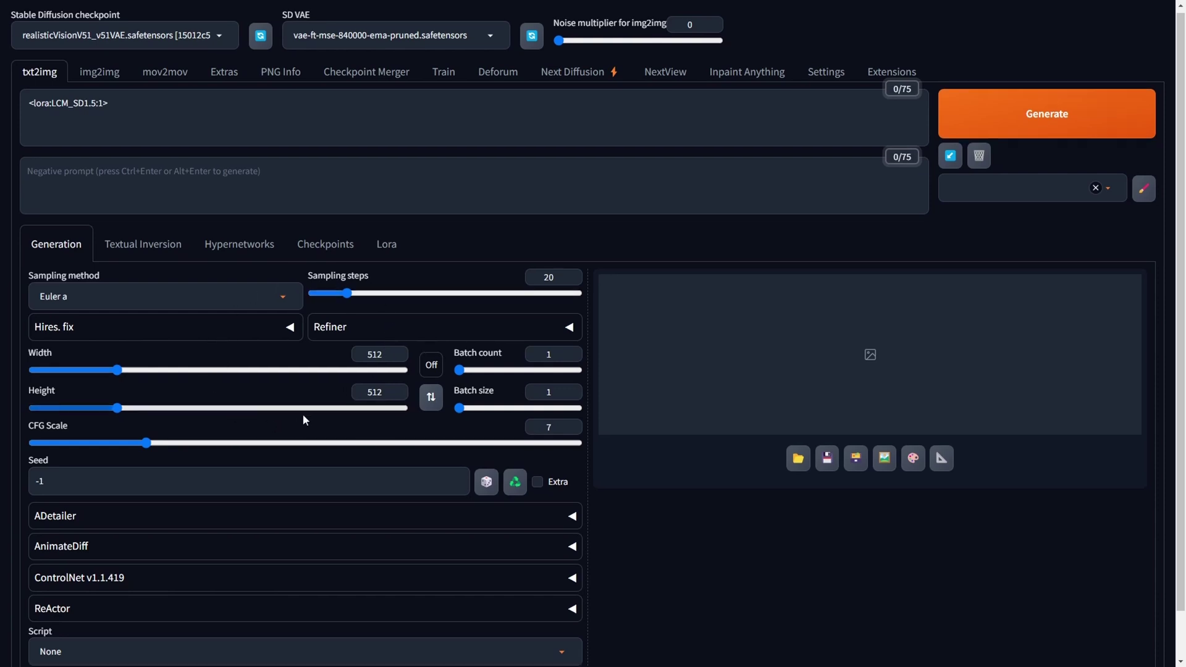
Check the txt2img options below ADetailer, ControlNet and ReActor for an AnimateDiff section.
scroll(302, 414, "down", 1)
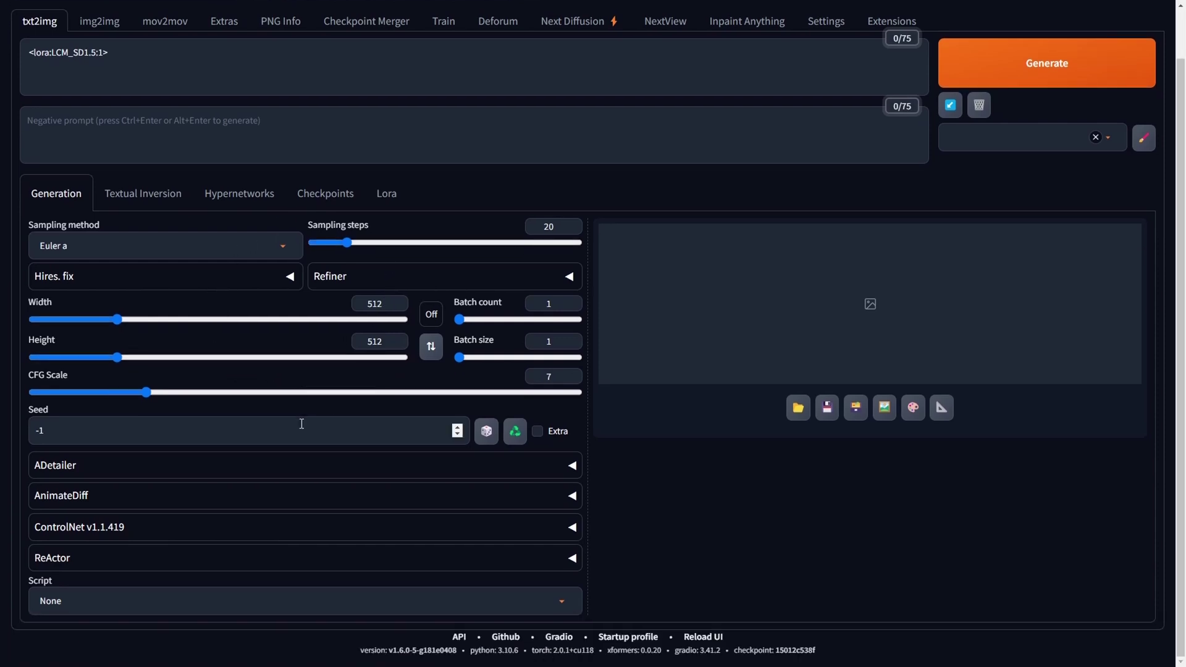
left_click(71, 498)
scroll(75, 502, "down", 2)
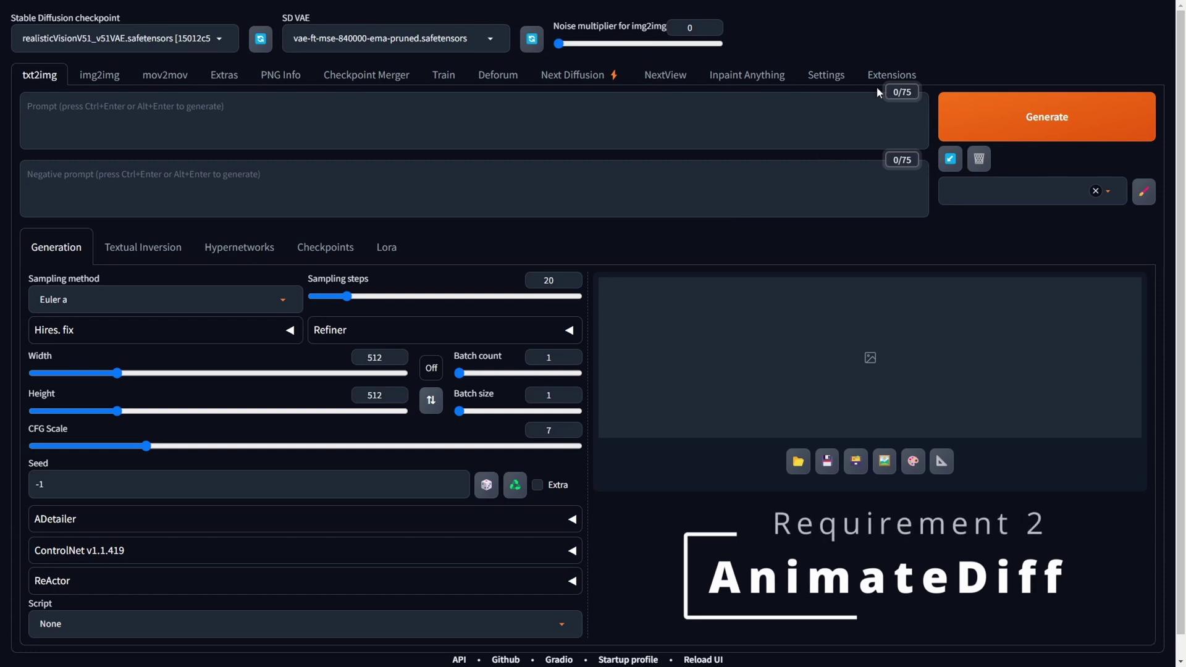
Load the Available extensions index and search it for animatediff.
left_click(884, 75)
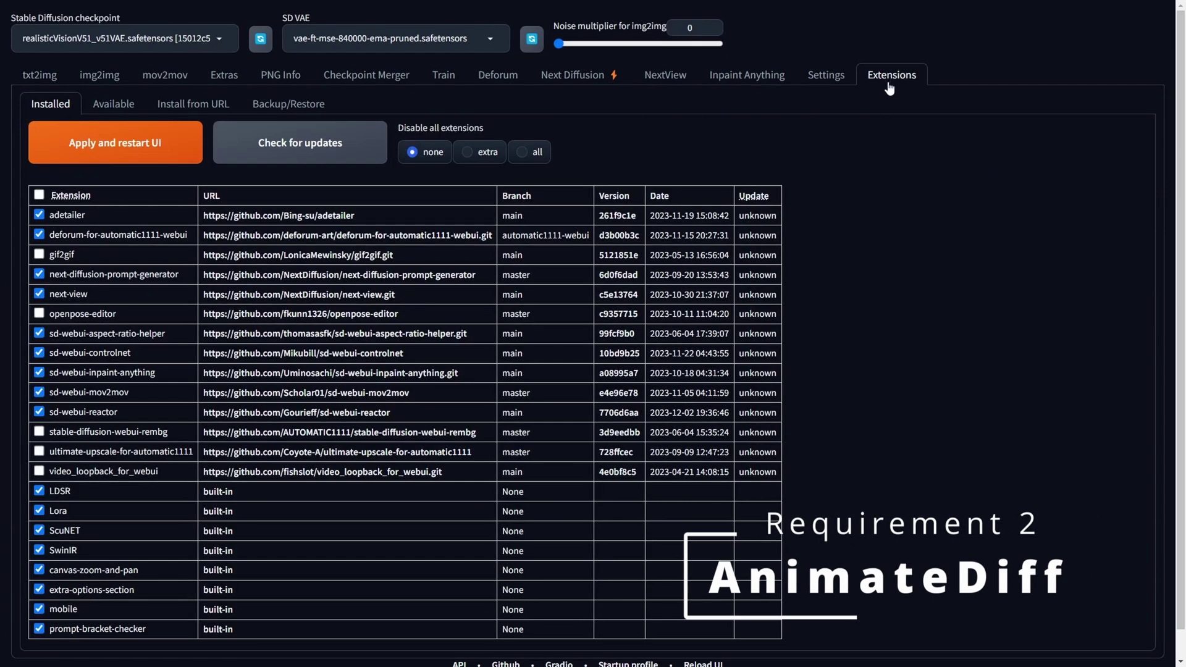
left_click(111, 105)
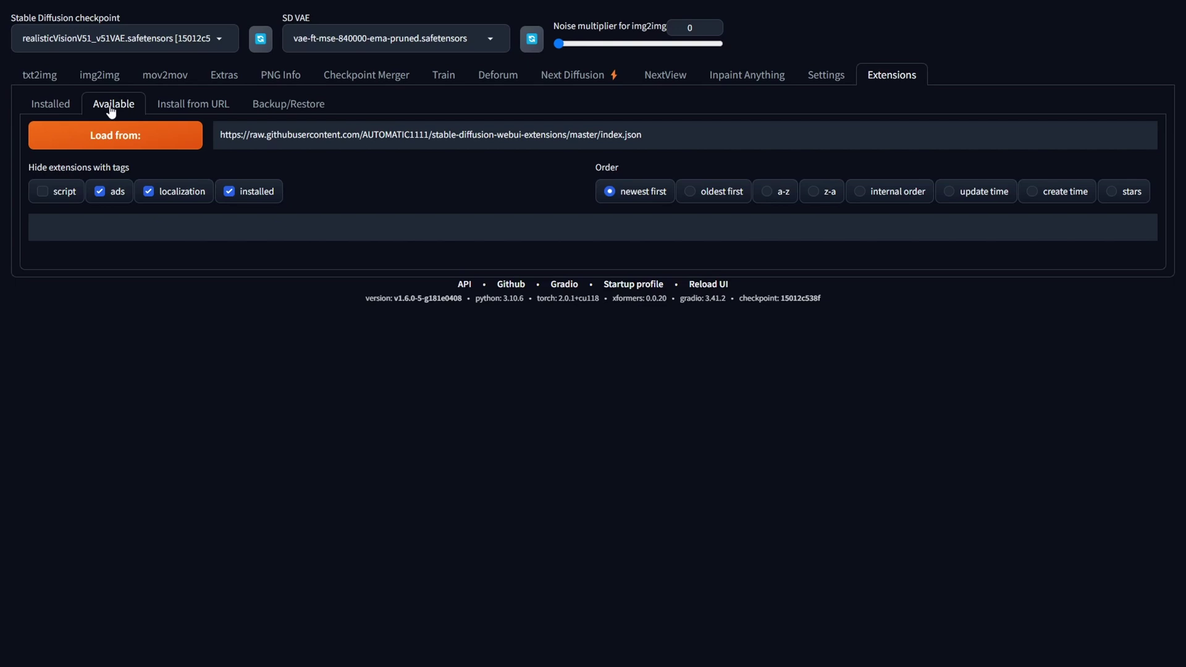
left_click(126, 139)
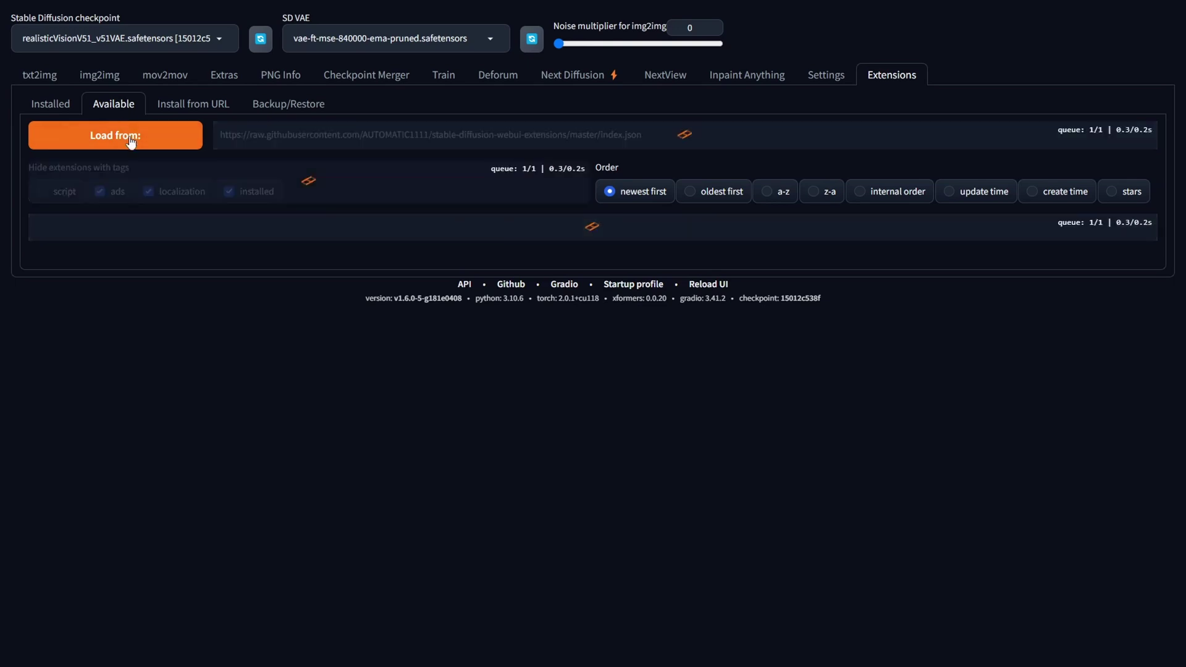
left_click(153, 290)
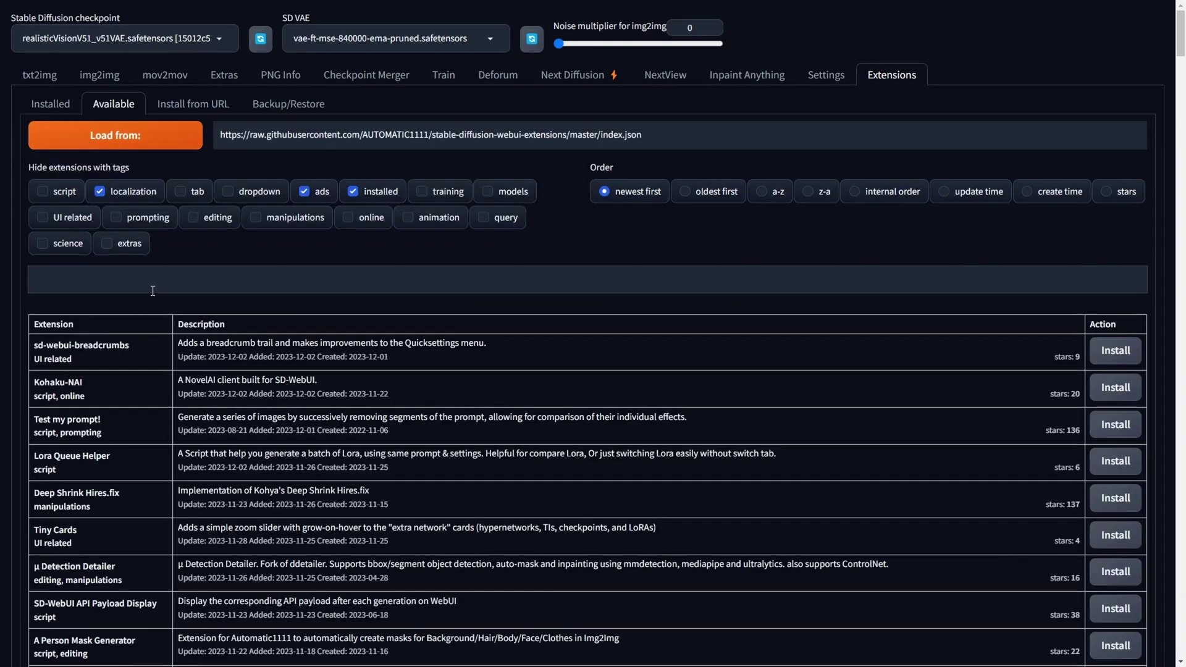
type("anim")
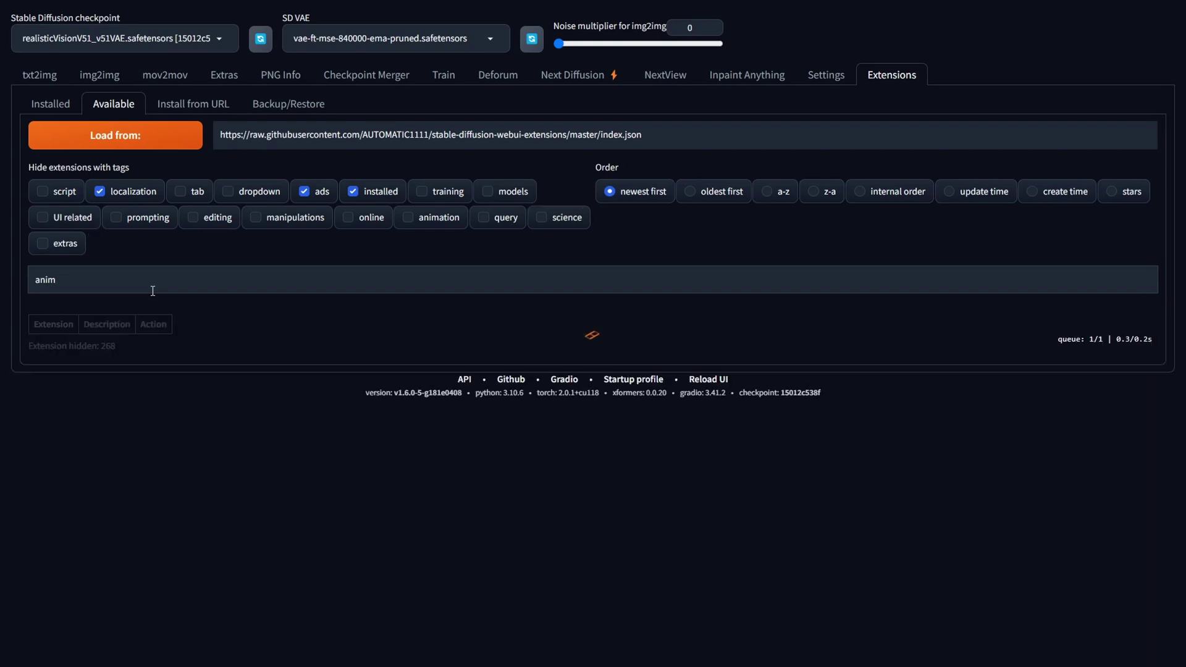
type("atediff")
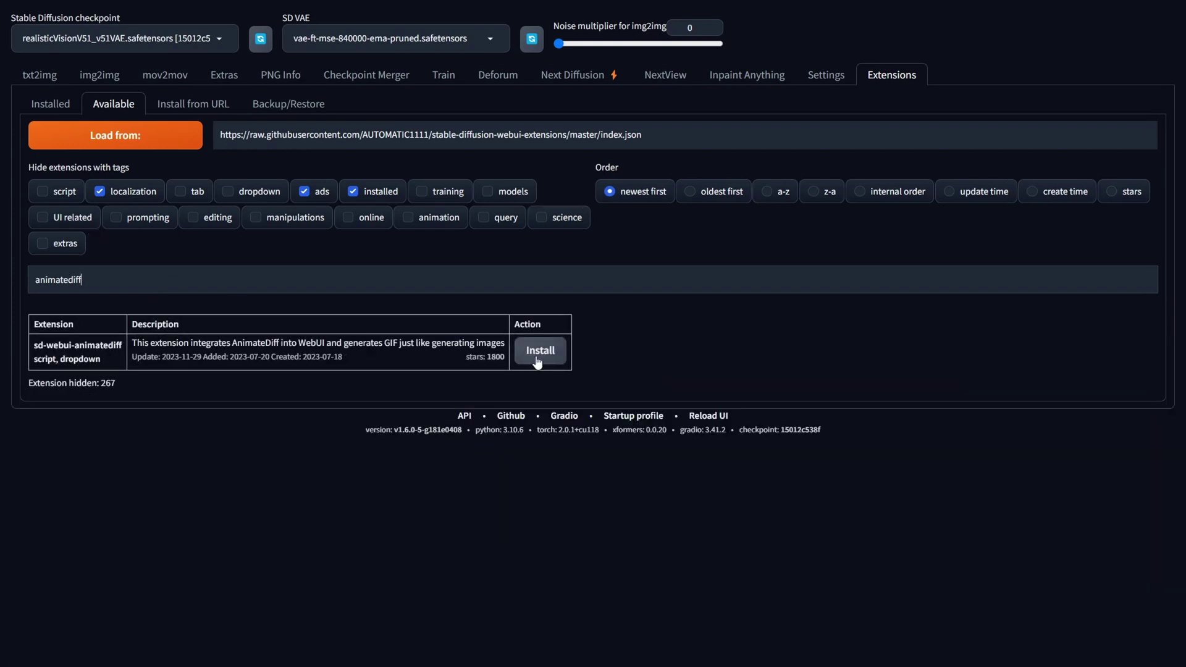
Install sd-webui-animatediff and wait for the installation message.
left_click(551, 352)
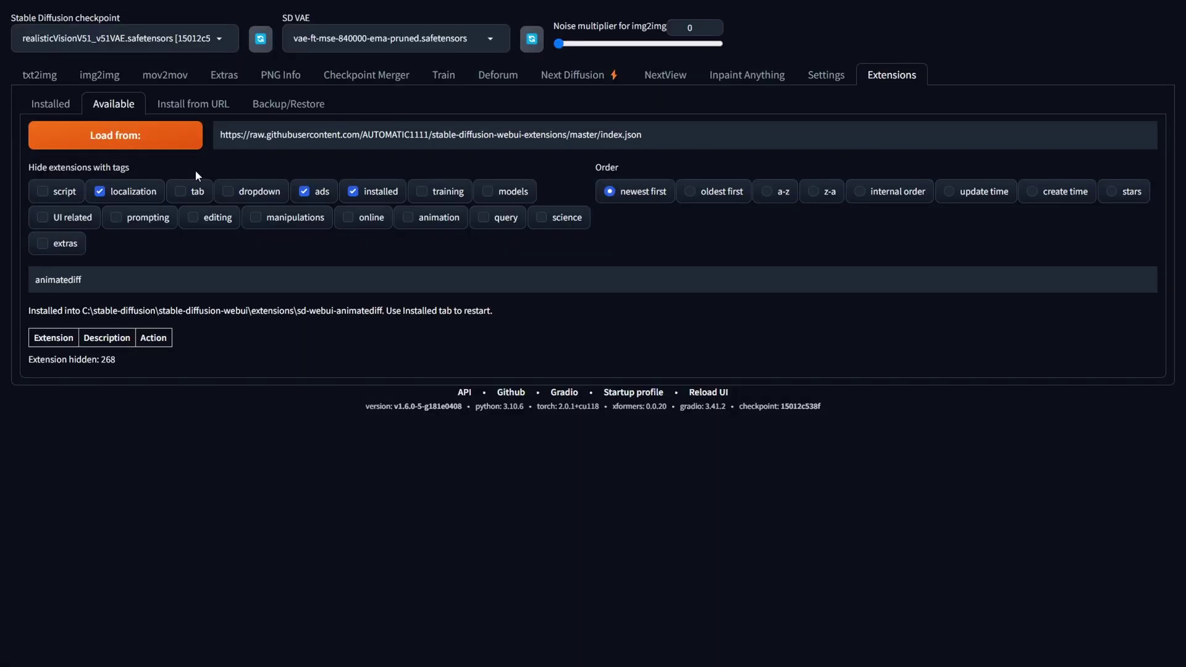
Apply and restart the UI from Installed extensions, then scroll txt2img to find AnimateDiff.
left_click(111, 286)
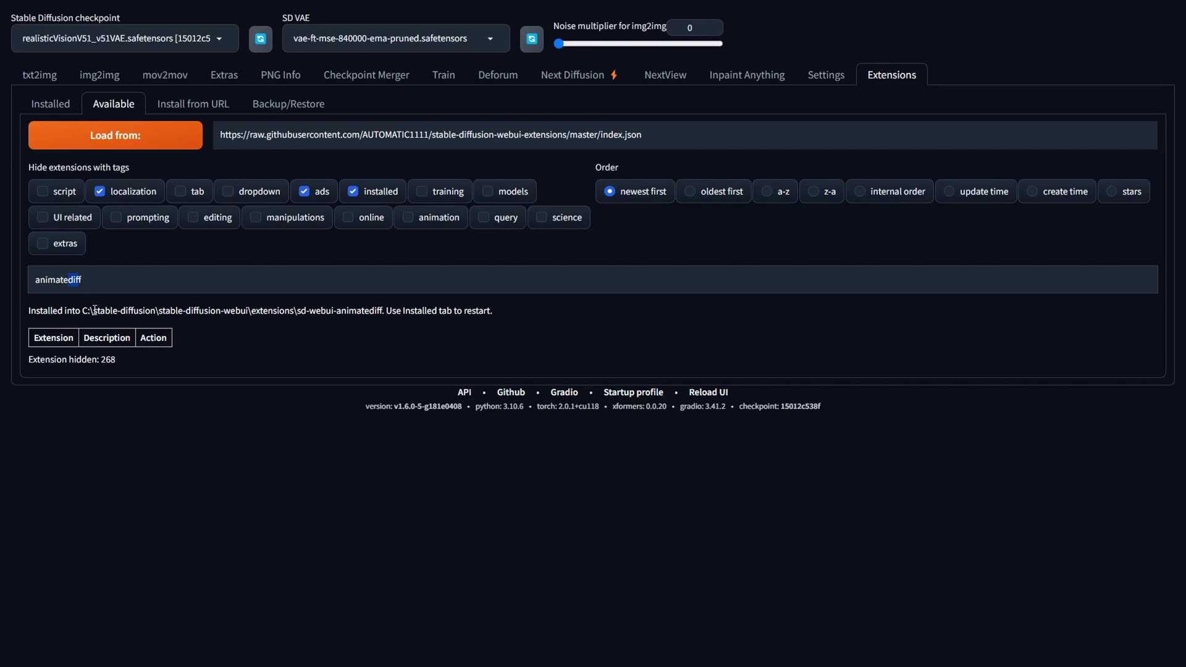
left_click(46, 102)
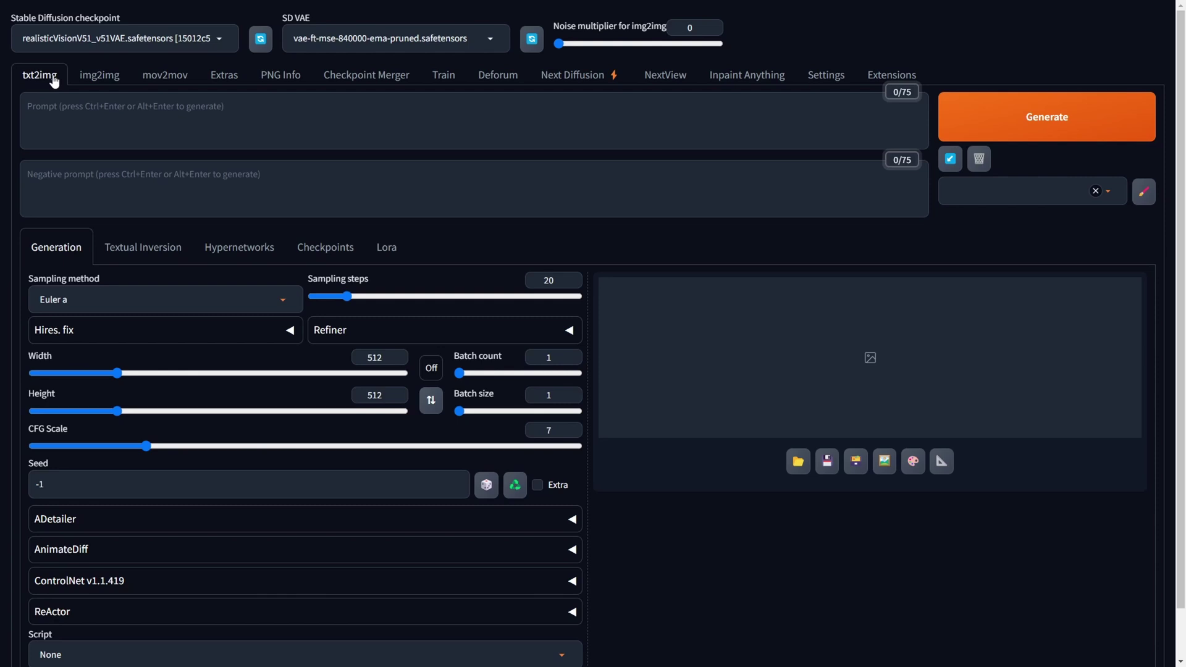
scroll(93, 309, "down", 1)
Expand the AnimateDiff accordion to show its settings.
scroll(96, 426, "up", 1)
scroll(97, 536, "down", 1)
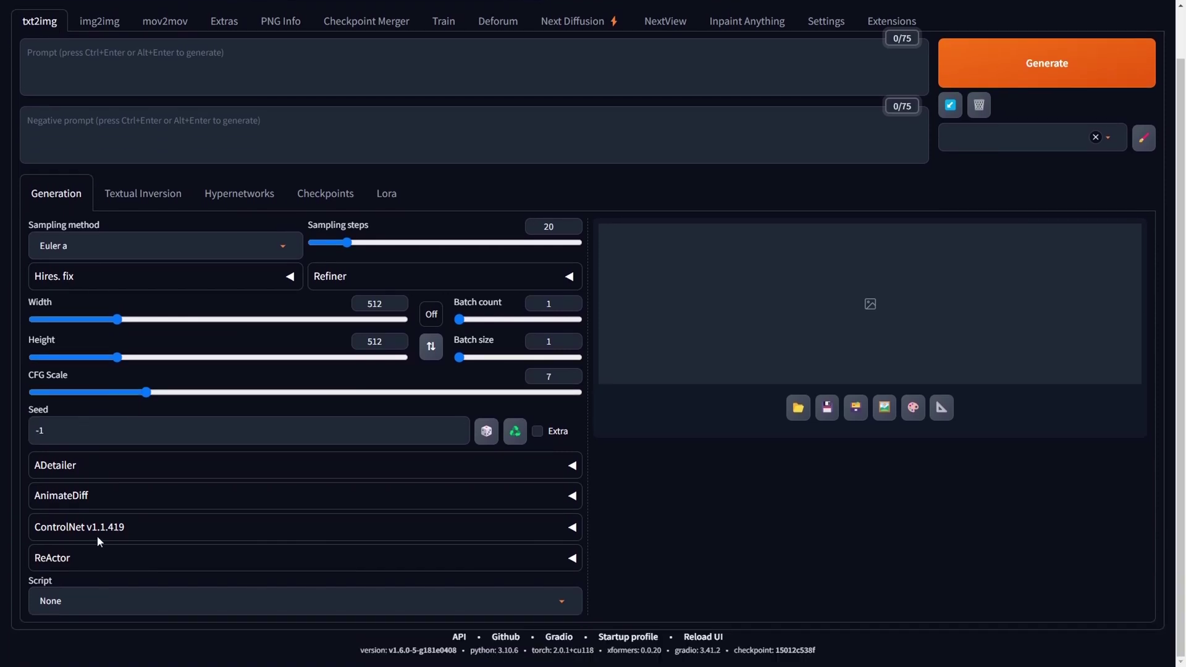
left_click(99, 498)
scroll(99, 501, "down", 3)
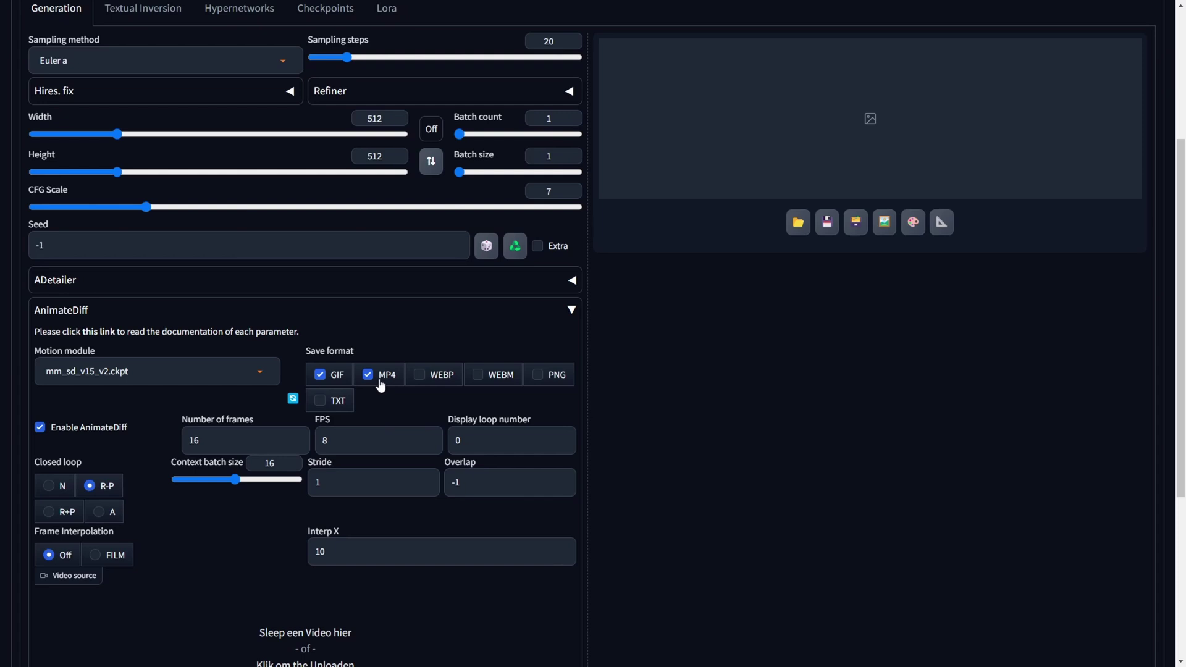
scroll(206, 266, "down", 1)
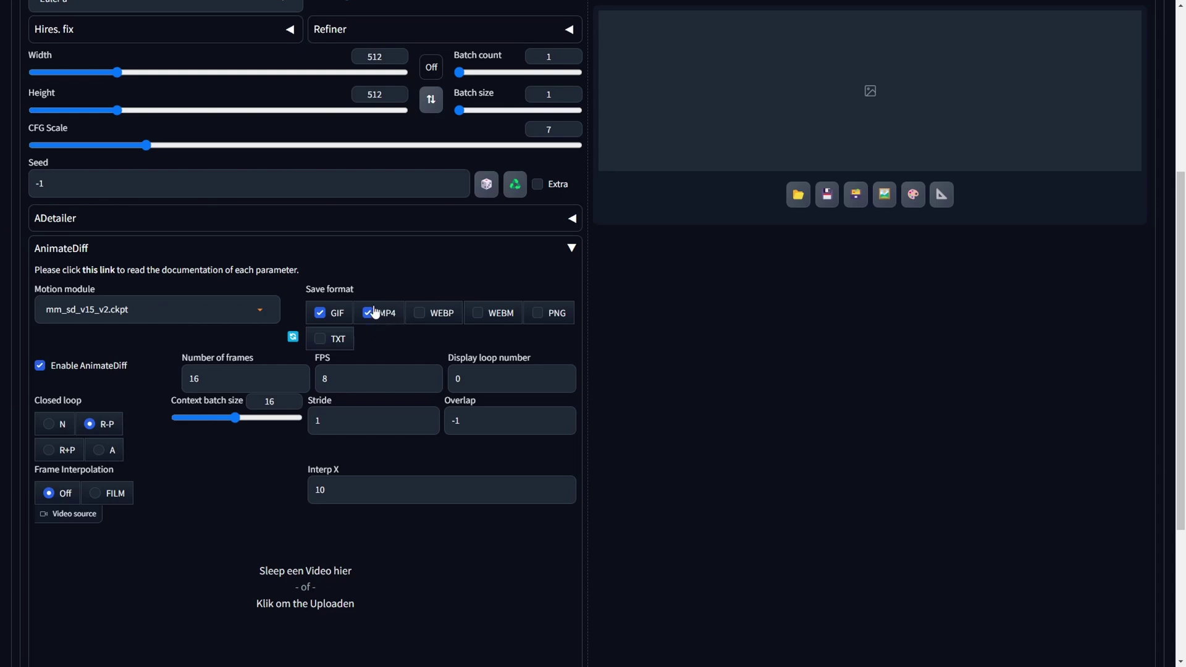
Keep GIF output and Enable AnimateDiff checked, with 16 frames at 8 FPS.
left_click(320, 314)
left_click(320, 314)
left_click(40, 366)
left_click(40, 366)
left_click_drag(210, 377, 166, 379)
left_click(351, 380)
left_click_drag(351, 380, 311, 383)
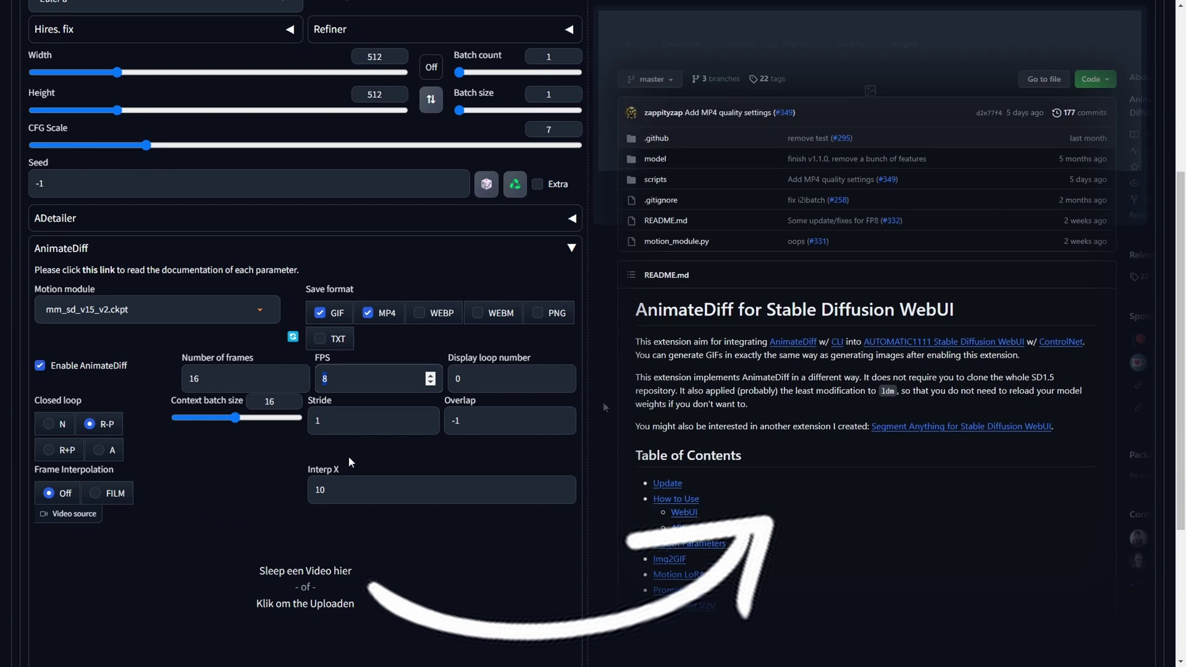
left_click(357, 375)
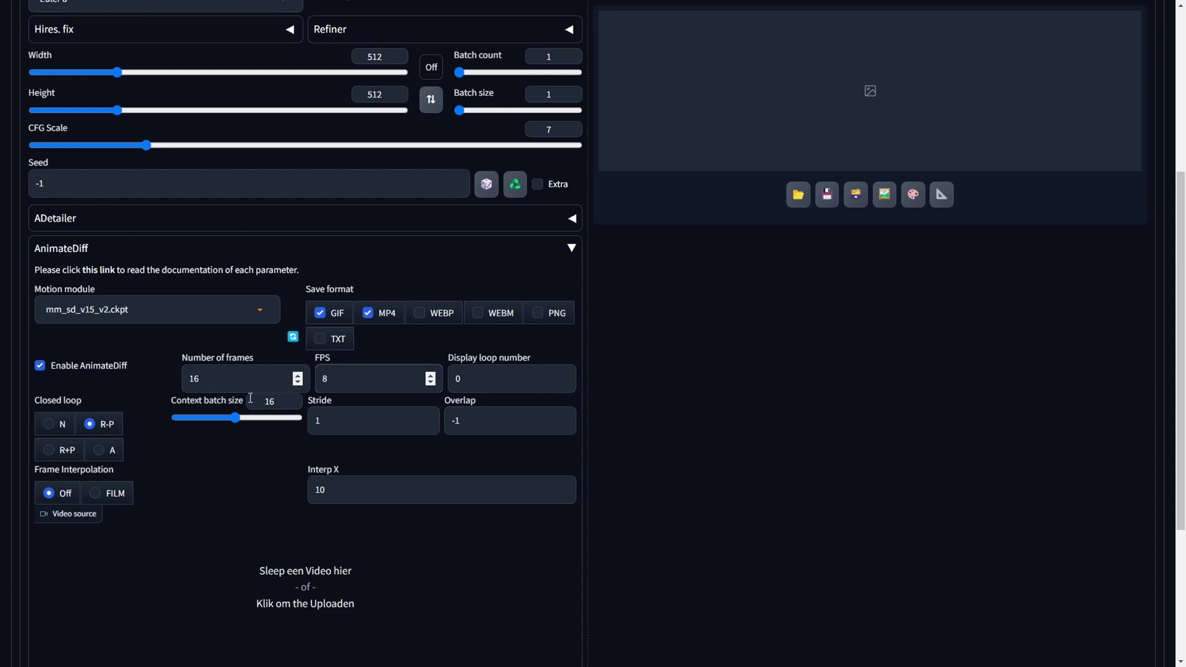
scroll(340, 380, "up", 5)
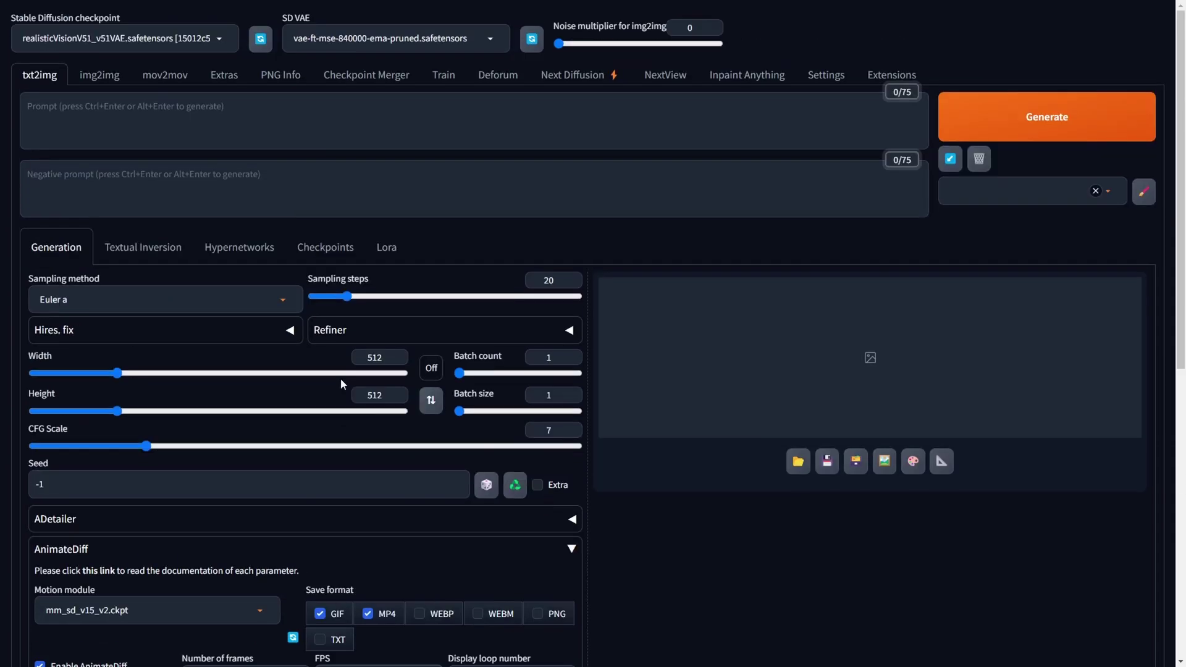
Put the LCM_SD1.5 LoRA tag at the start of the prompt, ahead of the woman description.
left_click(387, 250)
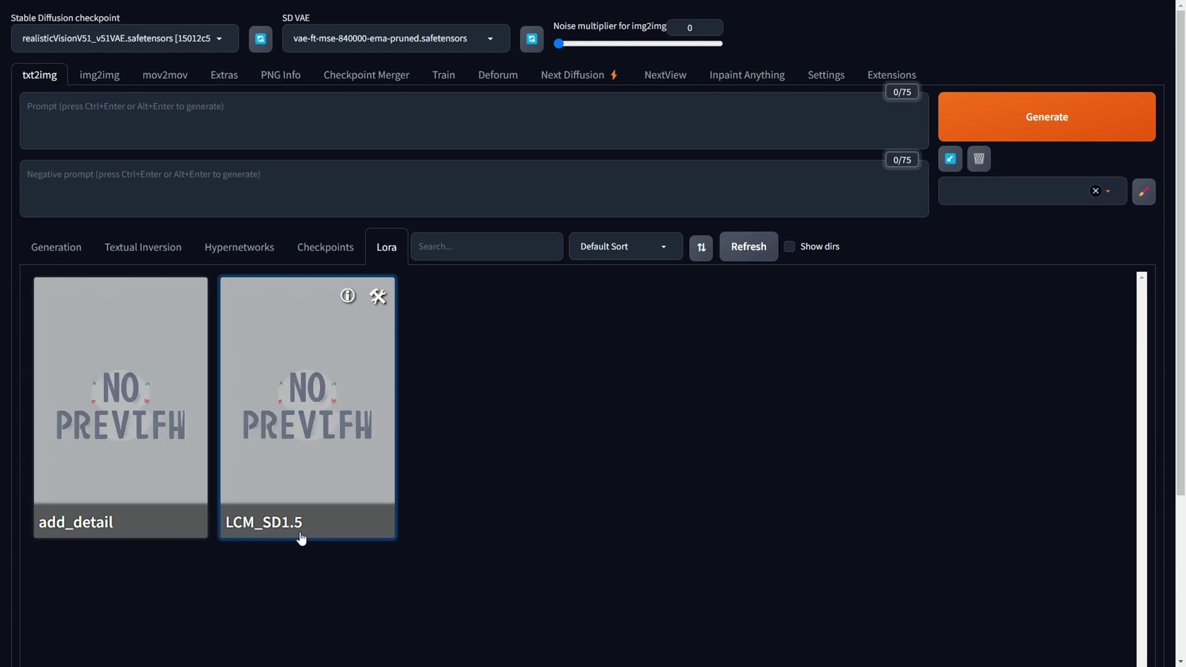
left_click(316, 424)
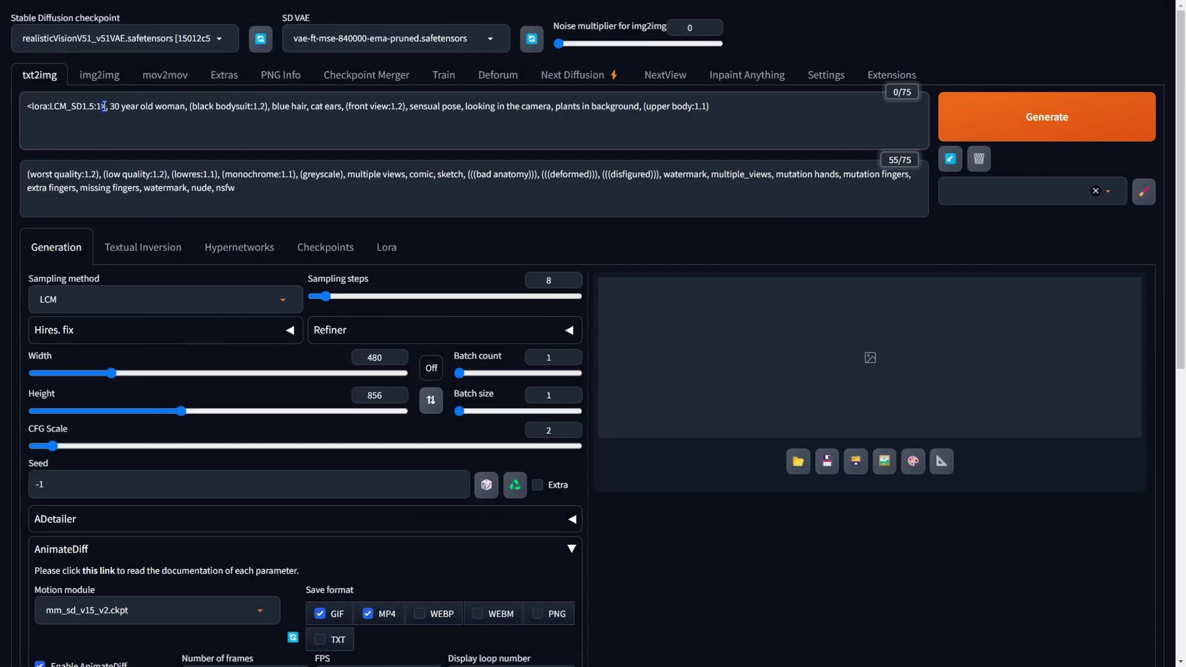
left_click_drag(106, 106, 23, 107)
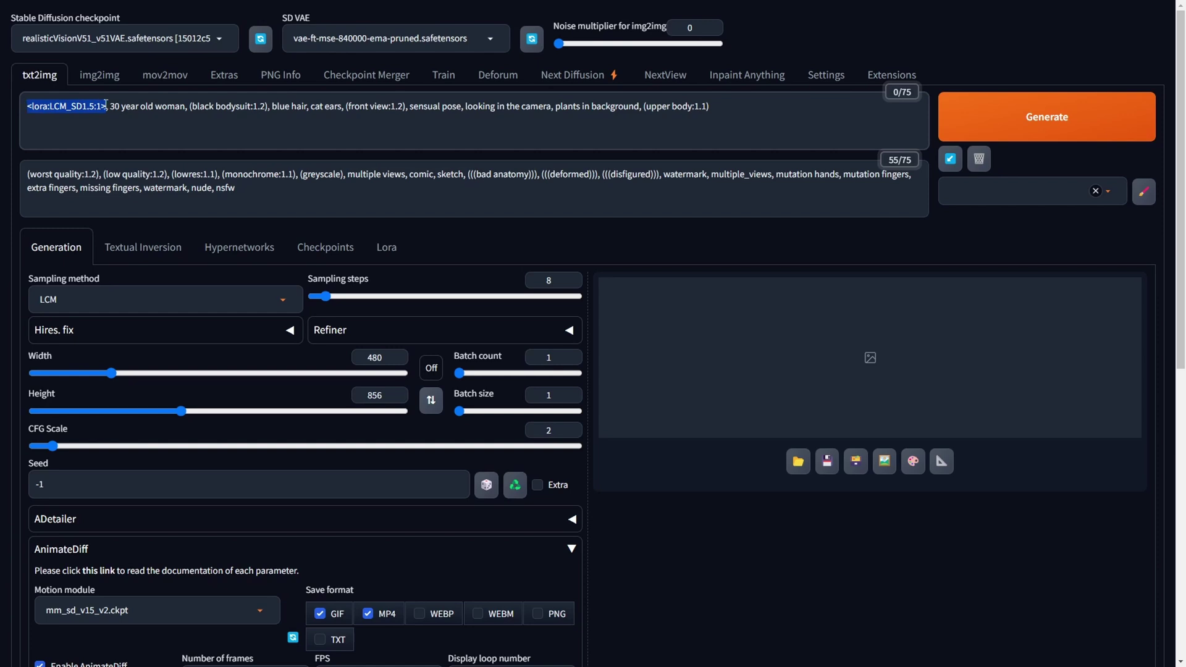
left_click_drag(110, 106, 713, 121)
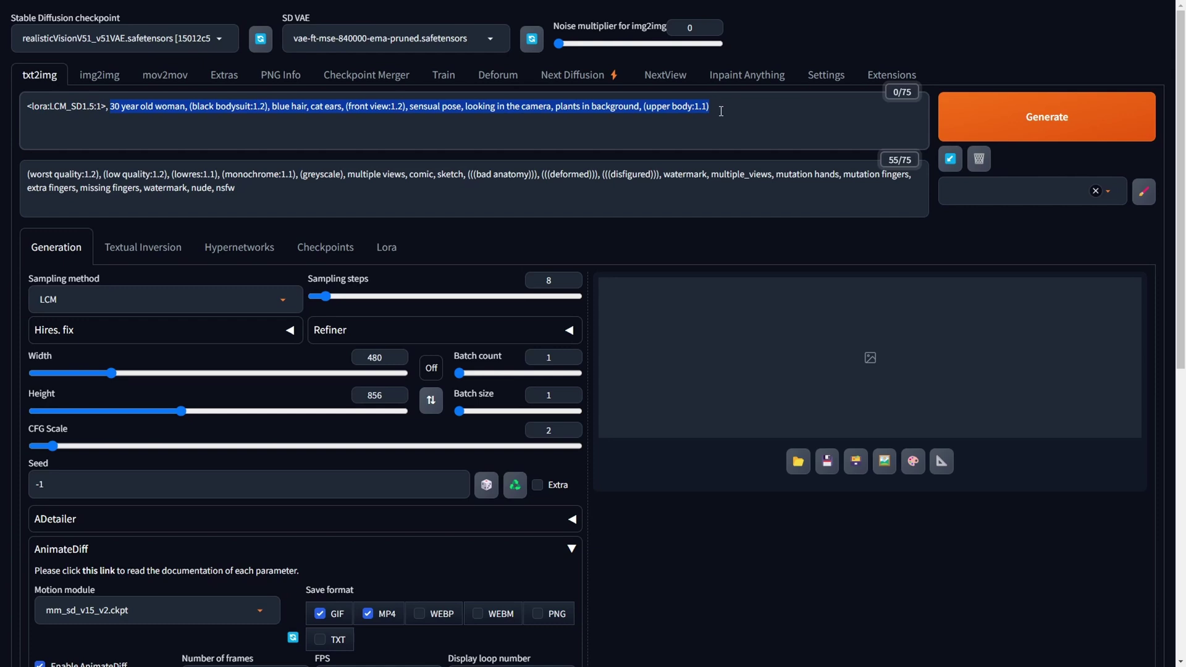
left_click(721, 110)
Select the entire negative prompt text to check its contents.
left_click(136, 177)
key("ctrl+a")
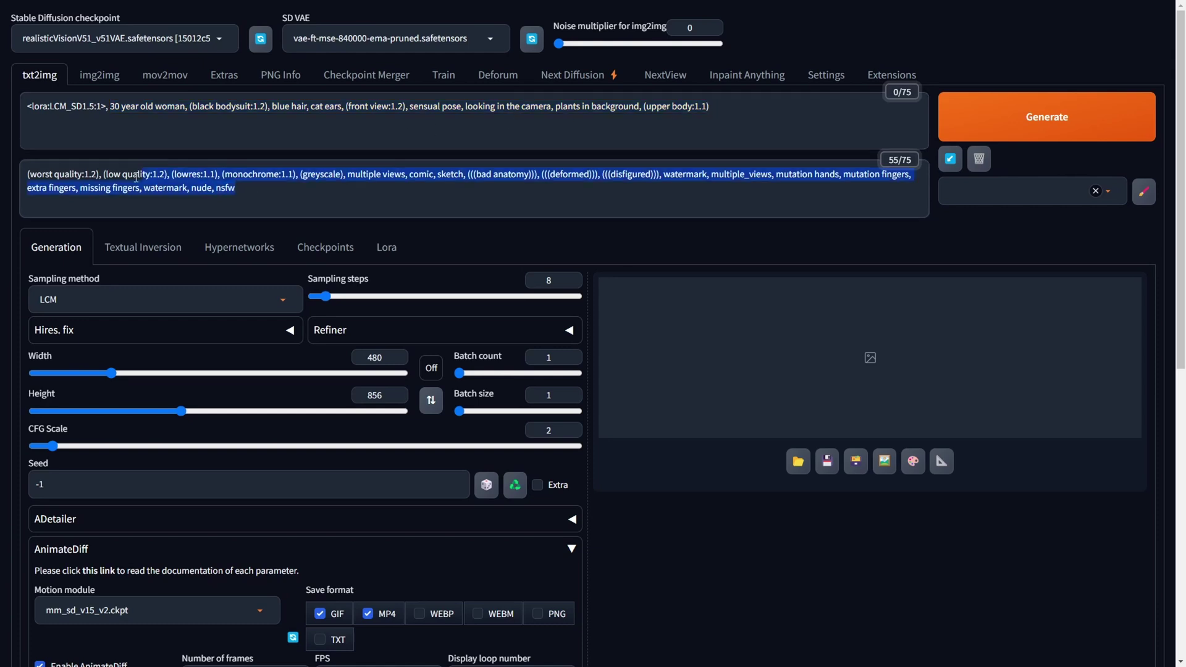
left_click_drag(136, 177, 3, 170)
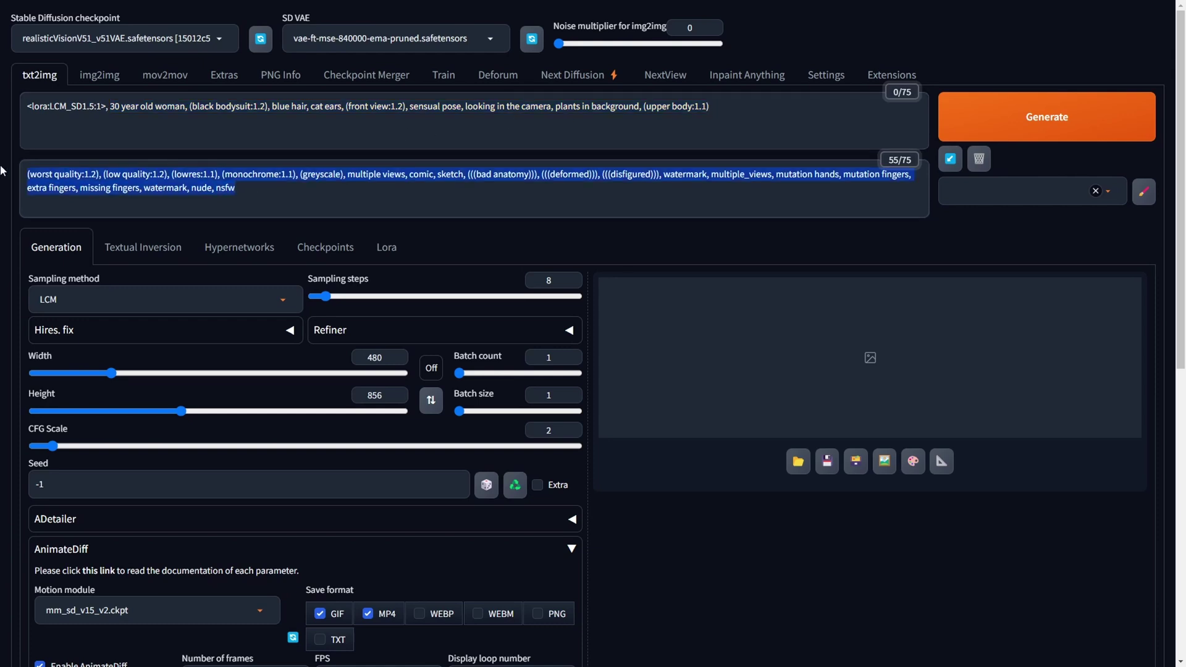
left_click(277, 193)
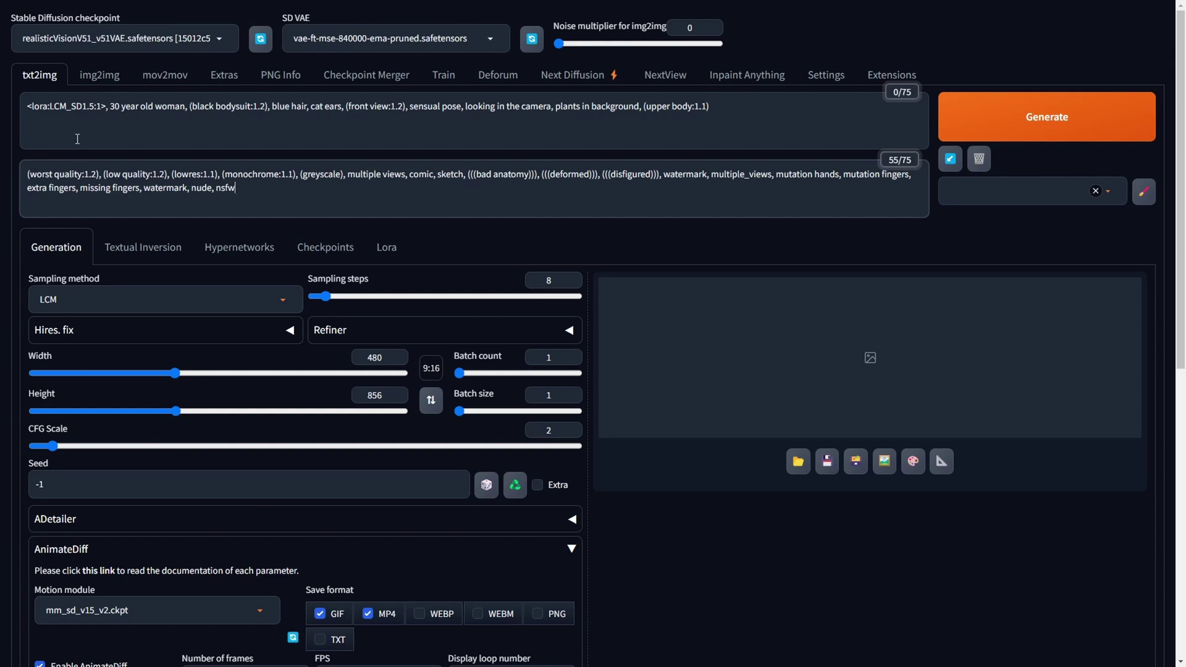
Highlight the <lora:LCM_SD1.5:1> tag in the prompt, then view the Extensions page.
left_click_drag(104, 109, 29, 107)
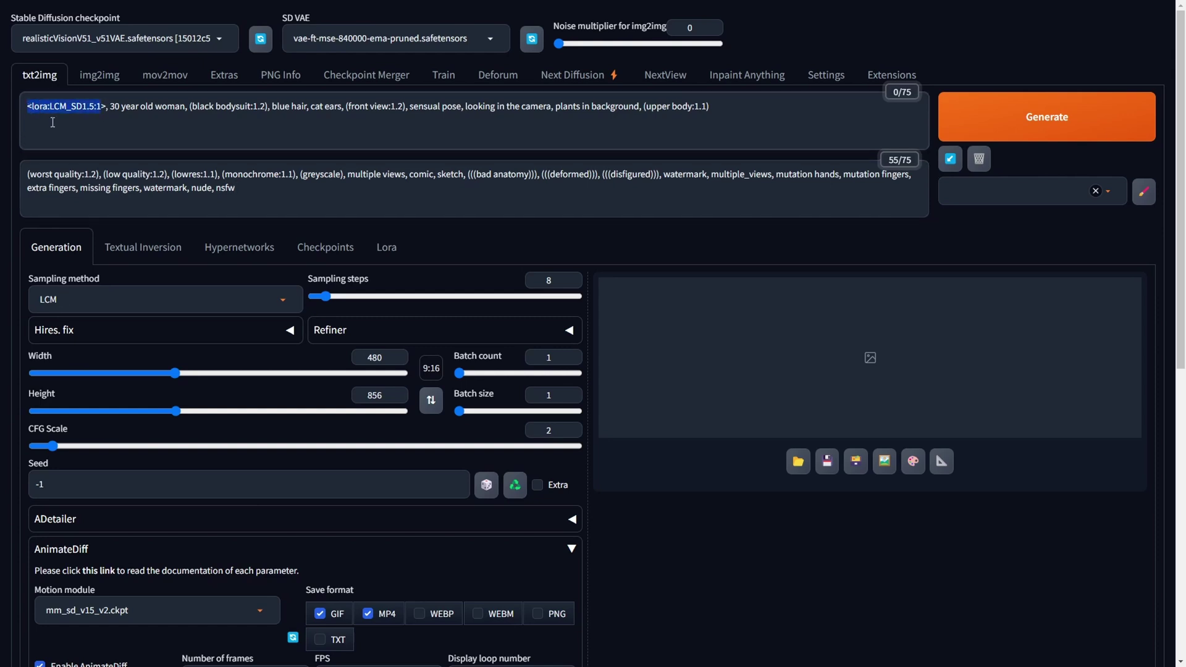
left_click(119, 107)
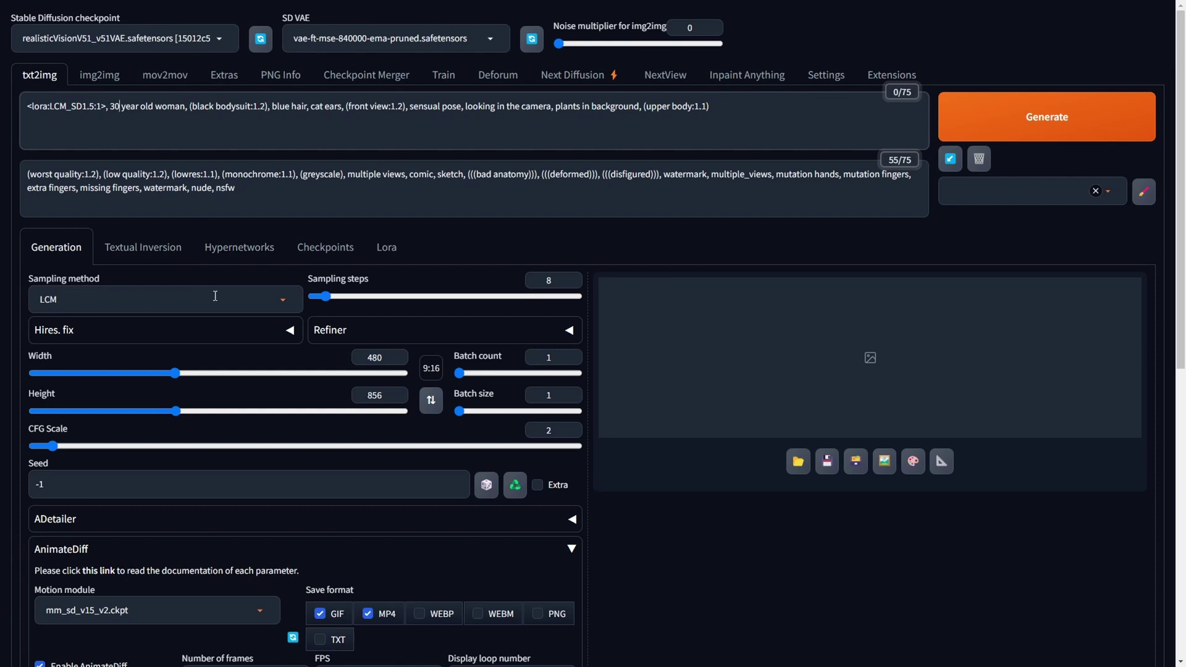
left_click(880, 85)
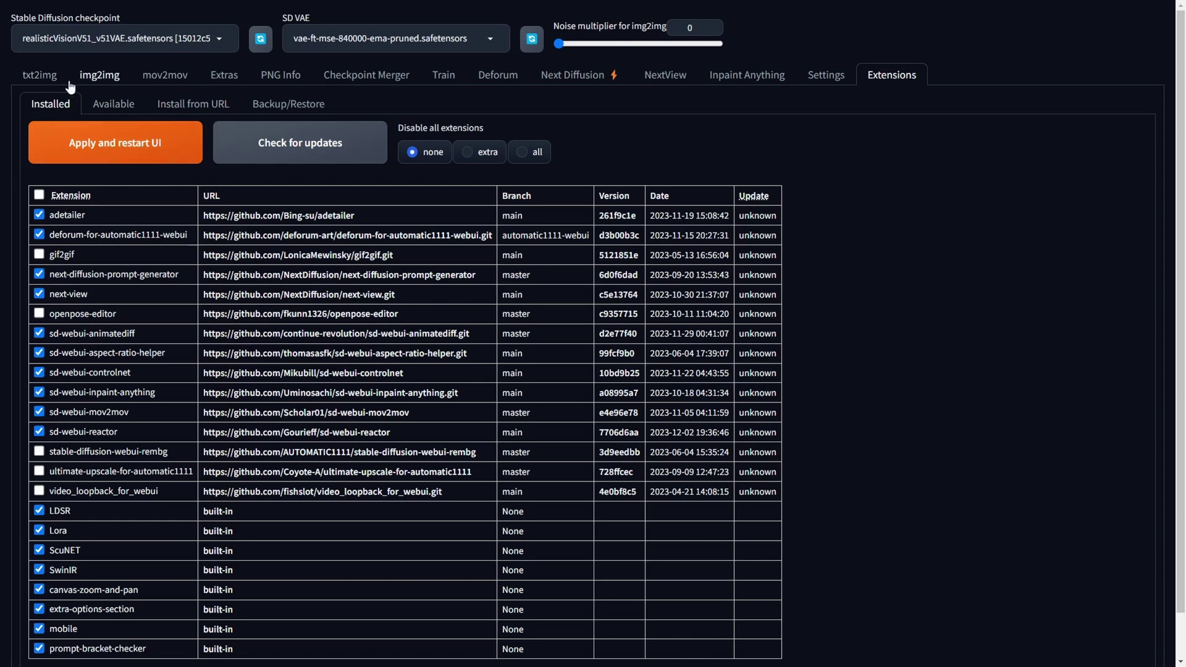
Return to txt2img with the LCM sampler, 8 steps, 480×856 size and AnimateDiff settings.
left_click(41, 78)
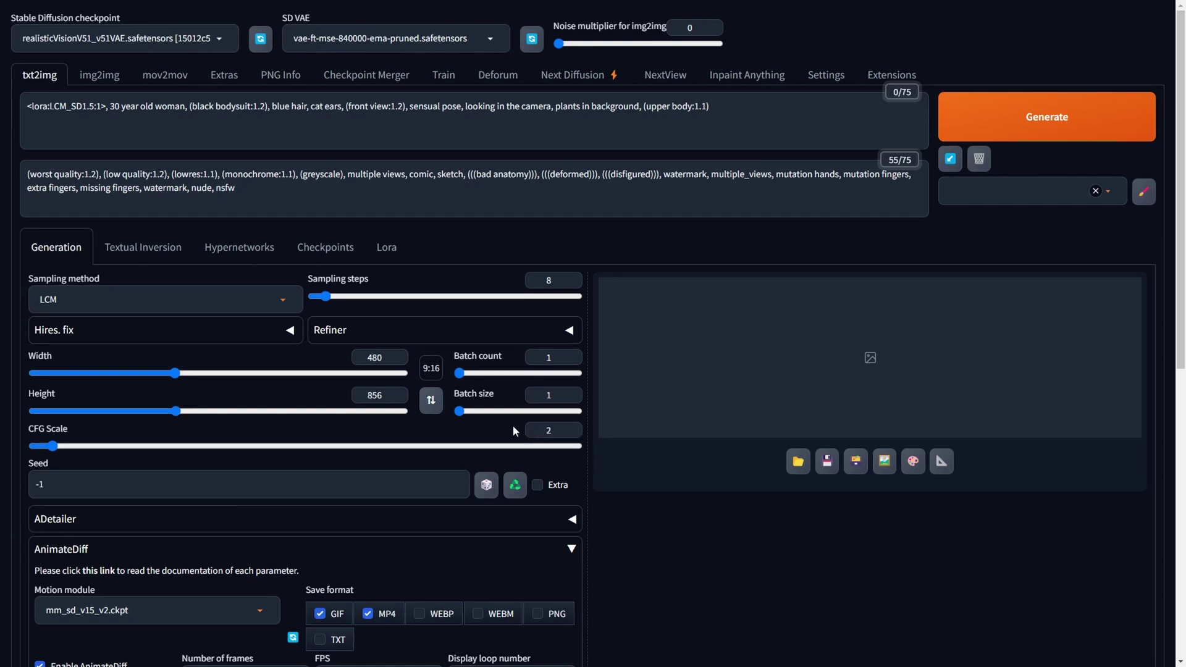
Confirm the seed is -1 and generate the AnimateDiff animation.
double_click(34, 483)
left_click(23, 475)
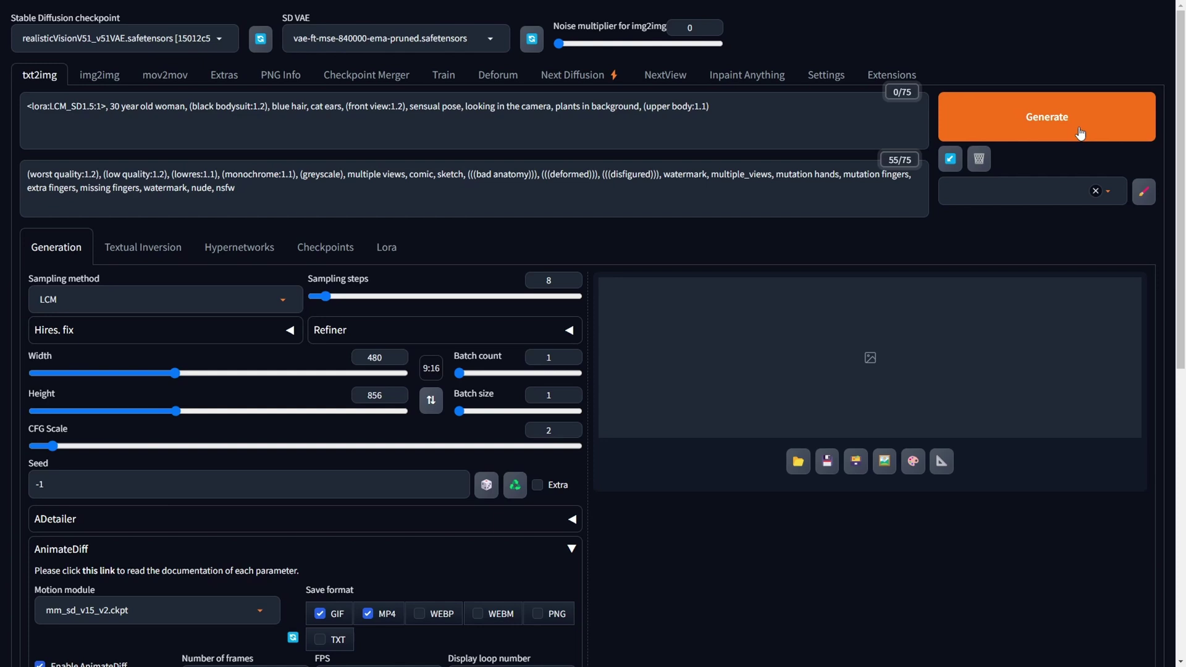
left_click(1080, 134)
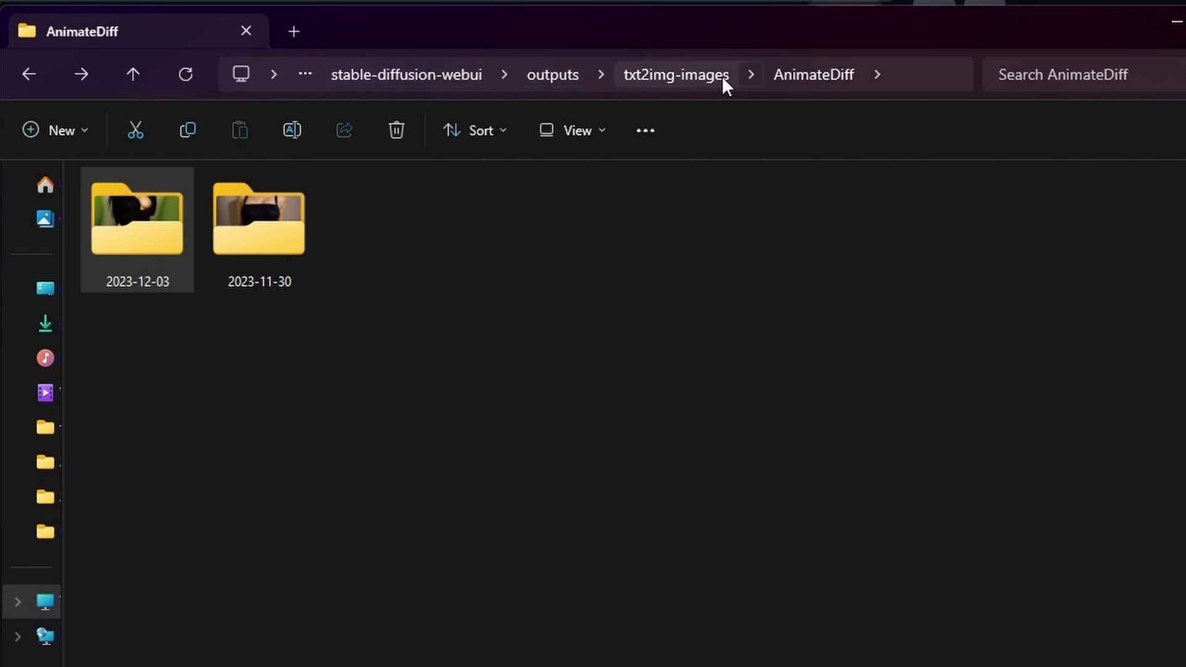
Open the 2023-12-03 folder in outputs\txt2img-images\AnimateDiff to view the generated clips.
left_click(138, 278)
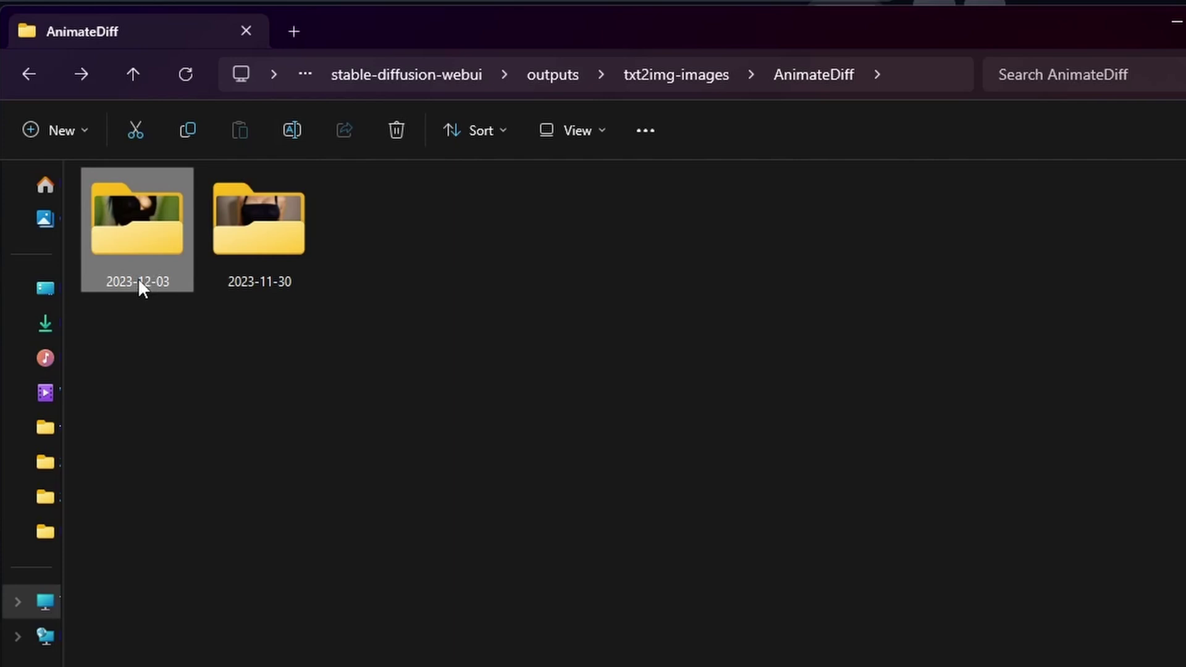
double_click(146, 236)
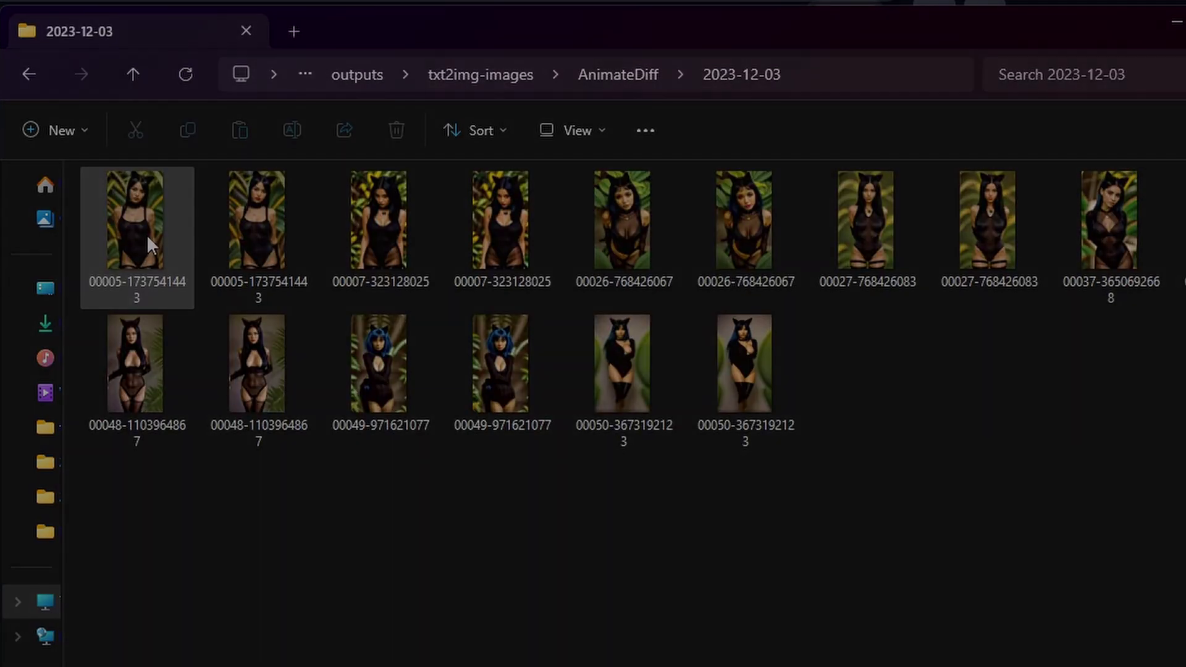